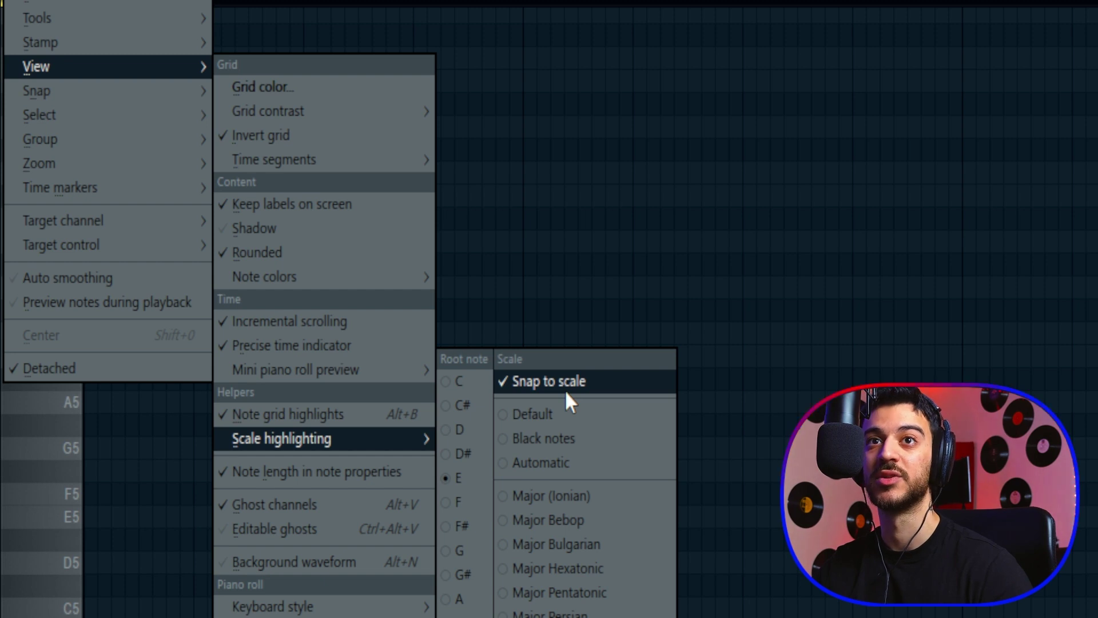
Close the open menus and set the scale highlighting to root C, Major Pentatonic
{"action": "left_click", "coordinate": [96, 29]}
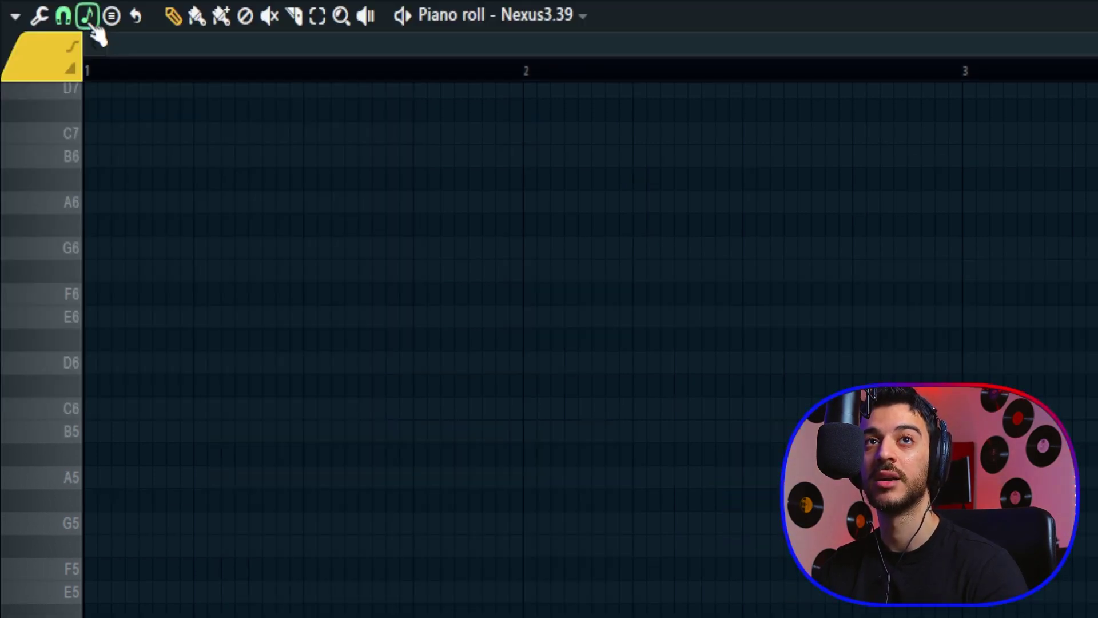
{"action": "left_click", "coordinate": [88, 22]}
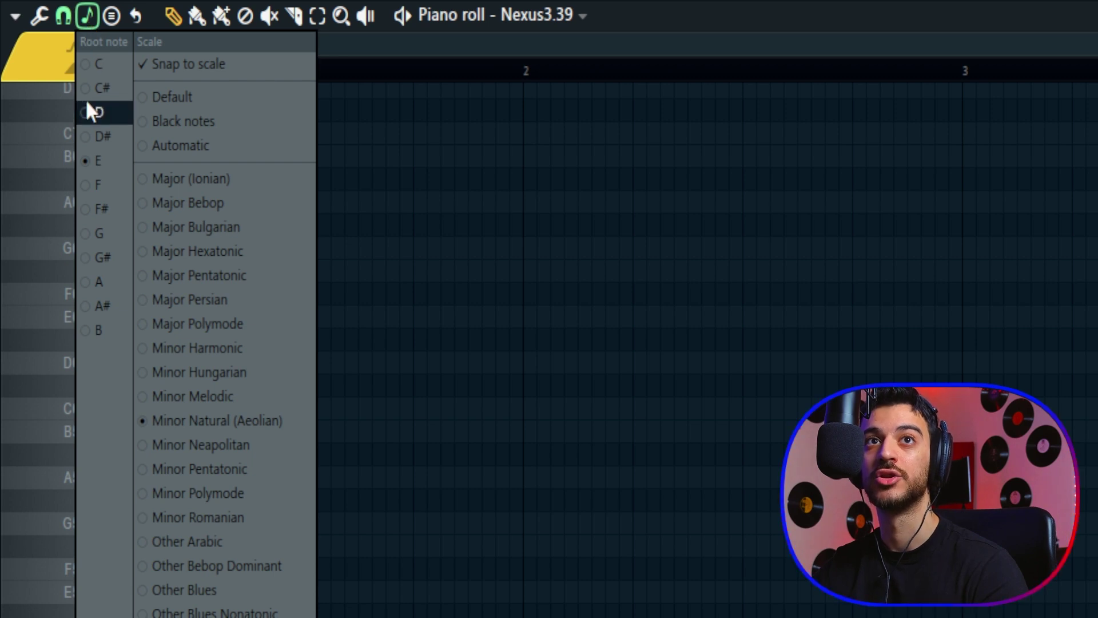
{"action": "left_click", "coordinate": [96, 64]}
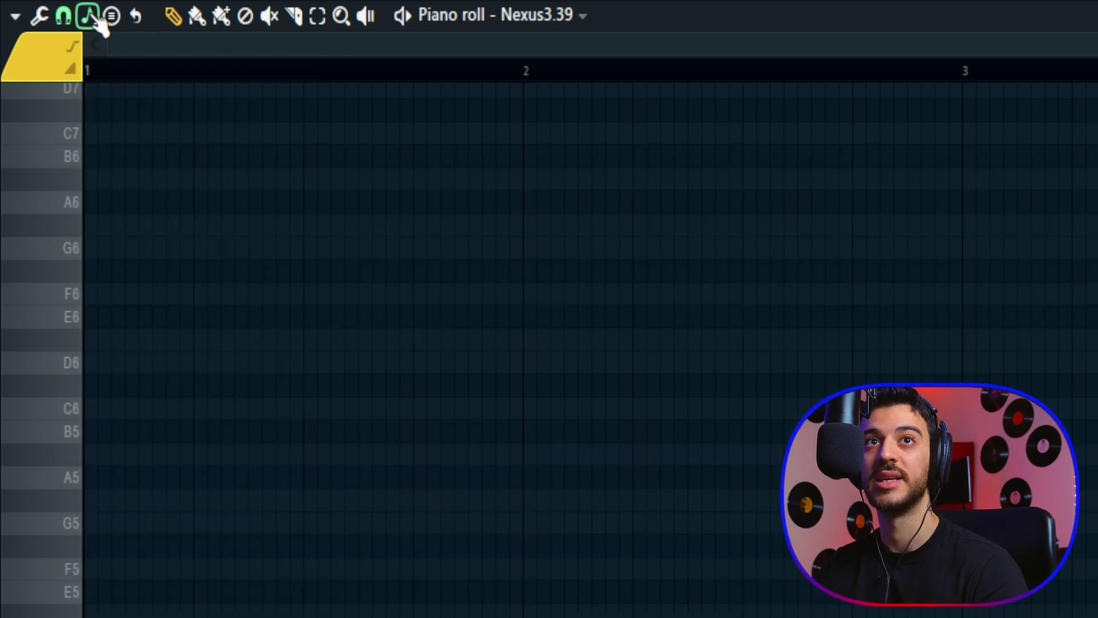
{"action": "left_click", "coordinate": [88, 16]}
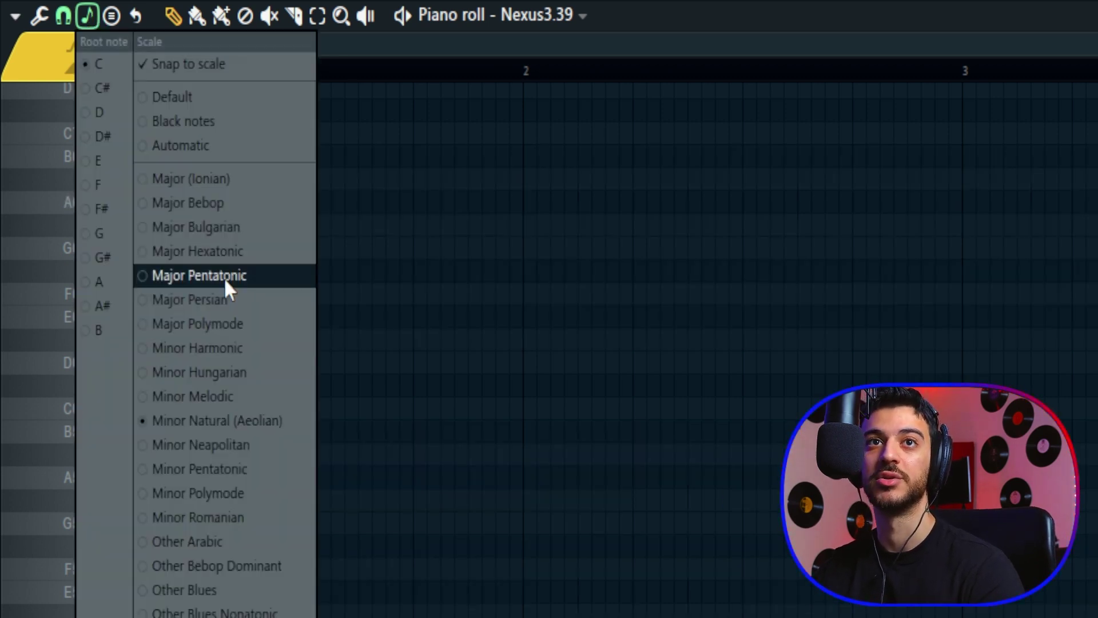
{"action": "left_click", "coordinate": [224, 277]}
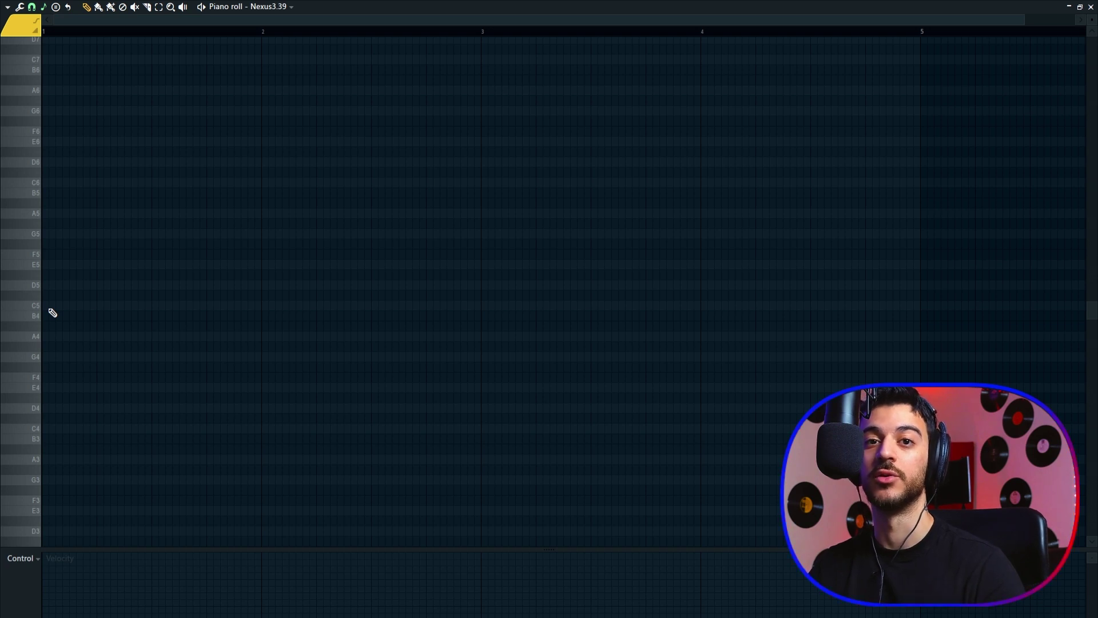
Draw a C5–E5–G5 chord across the first bar, deleting a stray D5 note
{"action": "left_click", "coordinate": [50, 306]}
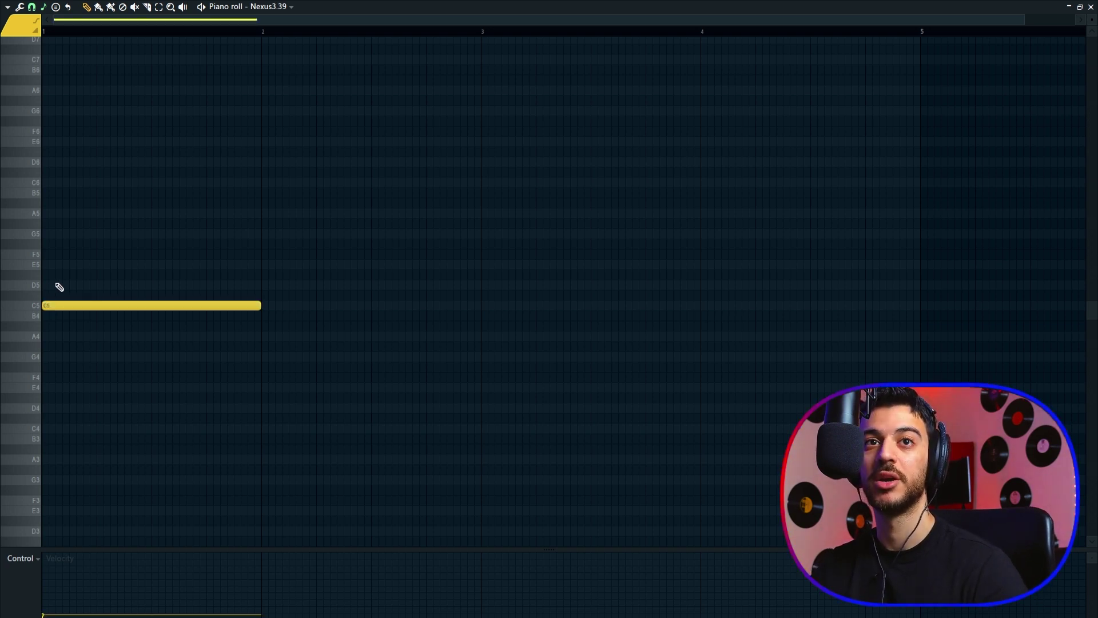
{"action": "left_click", "coordinate": [44, 285]}
{"action": "right_click", "coordinate": [62, 287]}
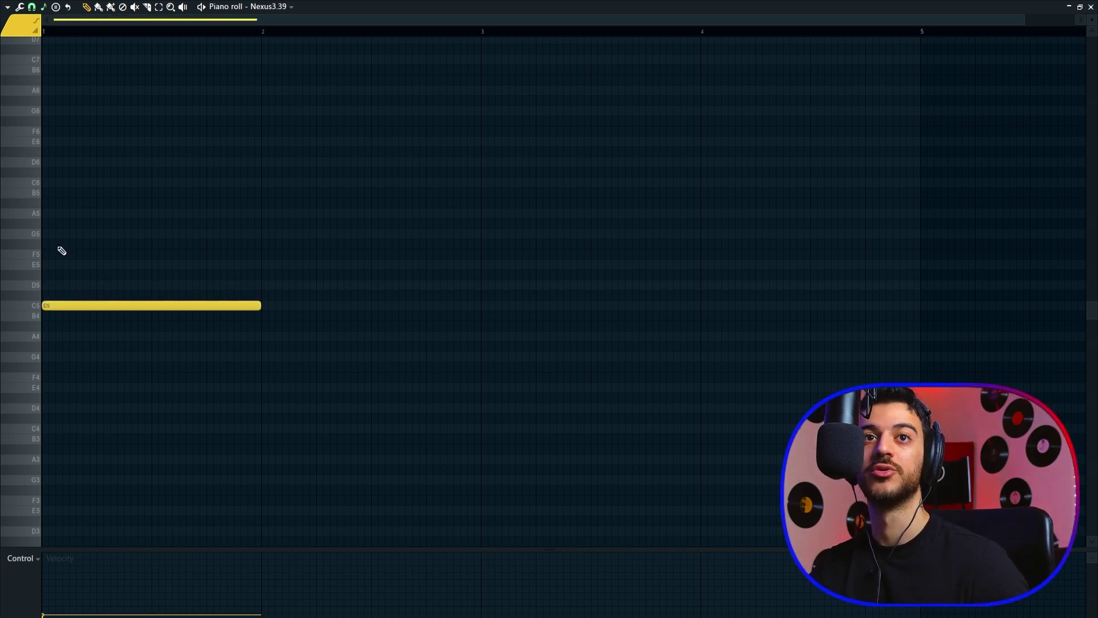
{"action": "left_click", "coordinate": [46, 234]}
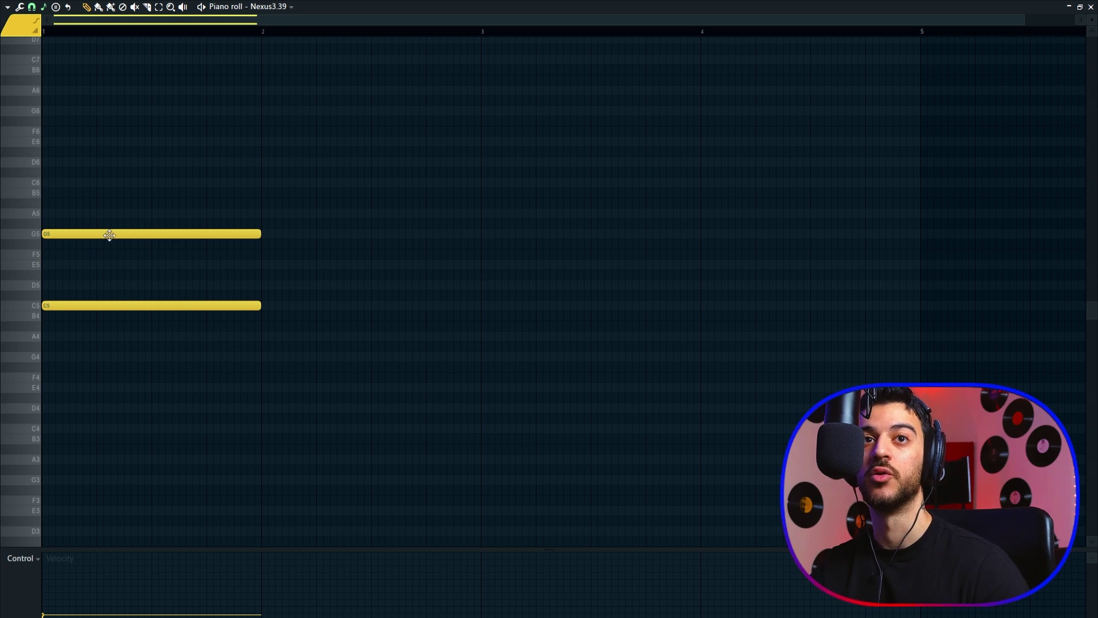
{"action": "left_click", "coordinate": [80, 264]}
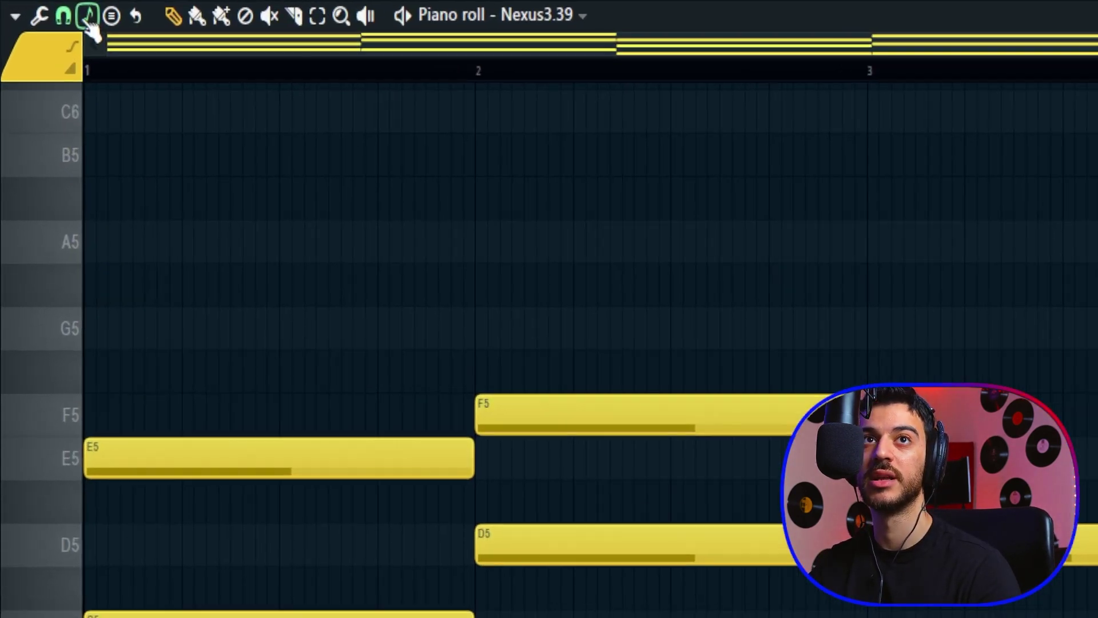
Set the scale highlighting to root D, Minor Harmonic
{"action": "left_click", "coordinate": [43, 7]}
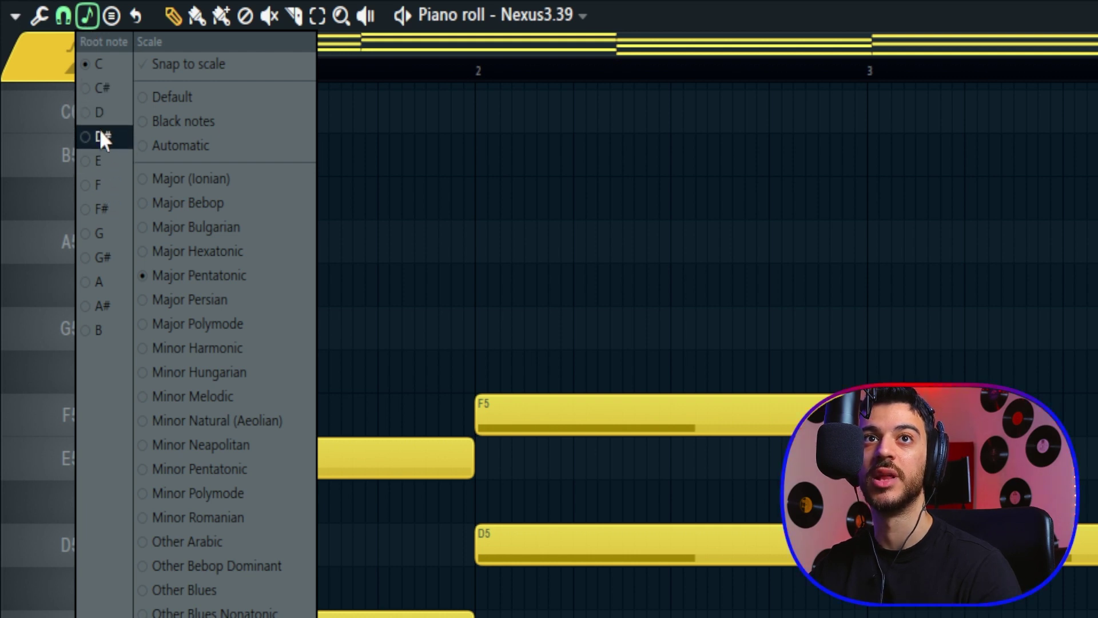
{"action": "left_click", "coordinate": [102, 112]}
{"action": "left_click", "coordinate": [87, 16]}
{"action": "left_click", "coordinate": [228, 348]}
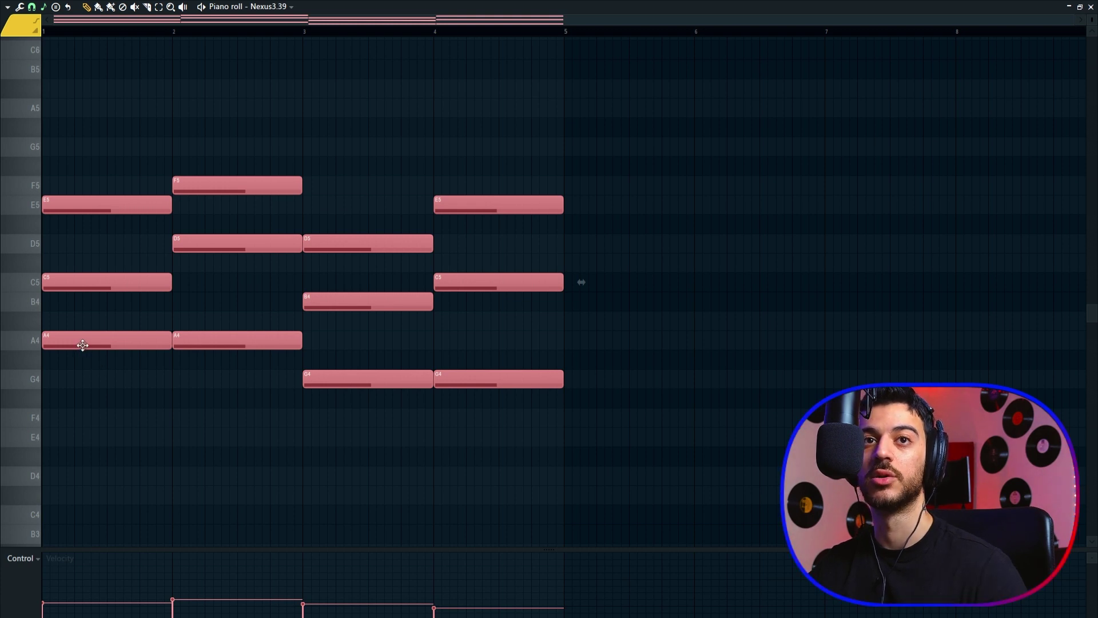
Move all chords up two scale steps and play the progression back
{"action": "left_click_drag", "start_coordinate": [81, 331], "coordinate": [78, 255]}
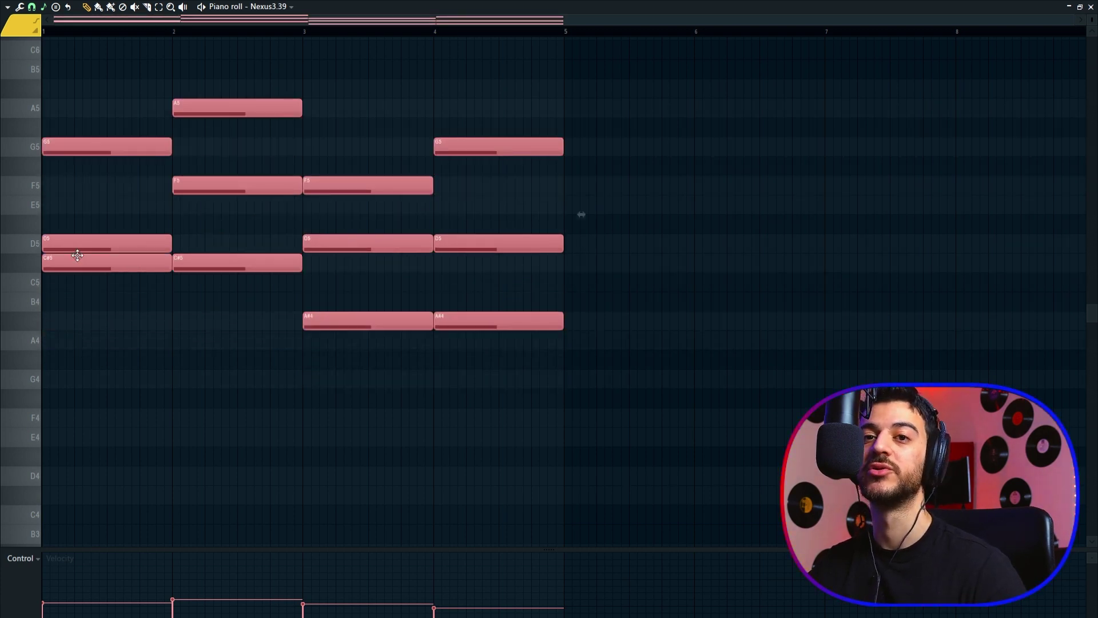
{"action": "left_click_drag", "start_coordinate": [77, 255], "coordinate": [77, 244]}
{"action": "key", "text": "space"}
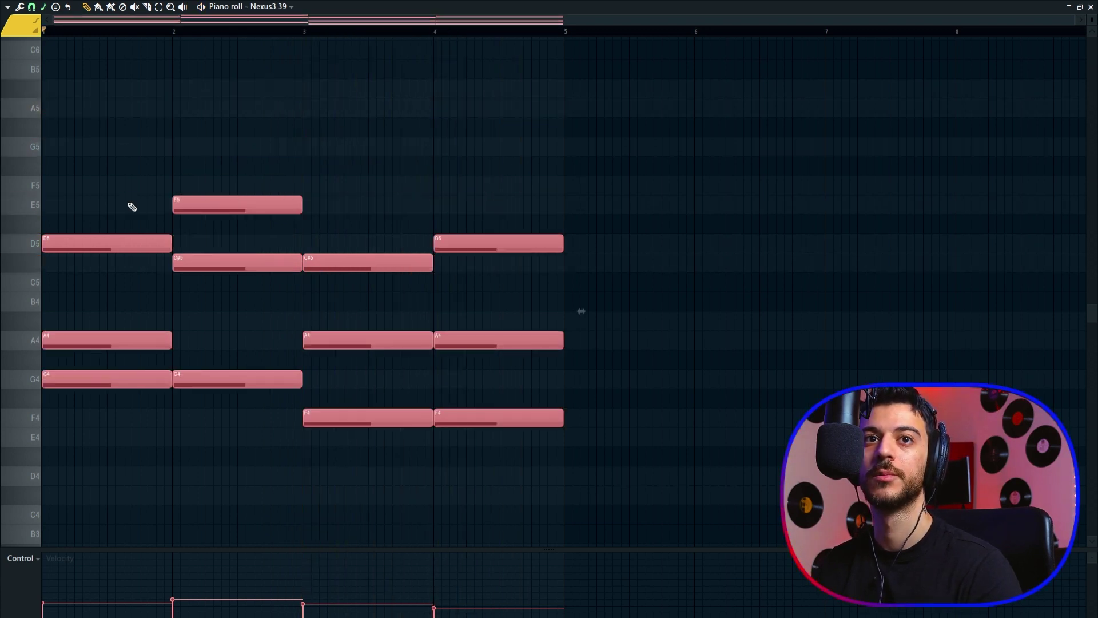
{"action": "key", "text": "space"}
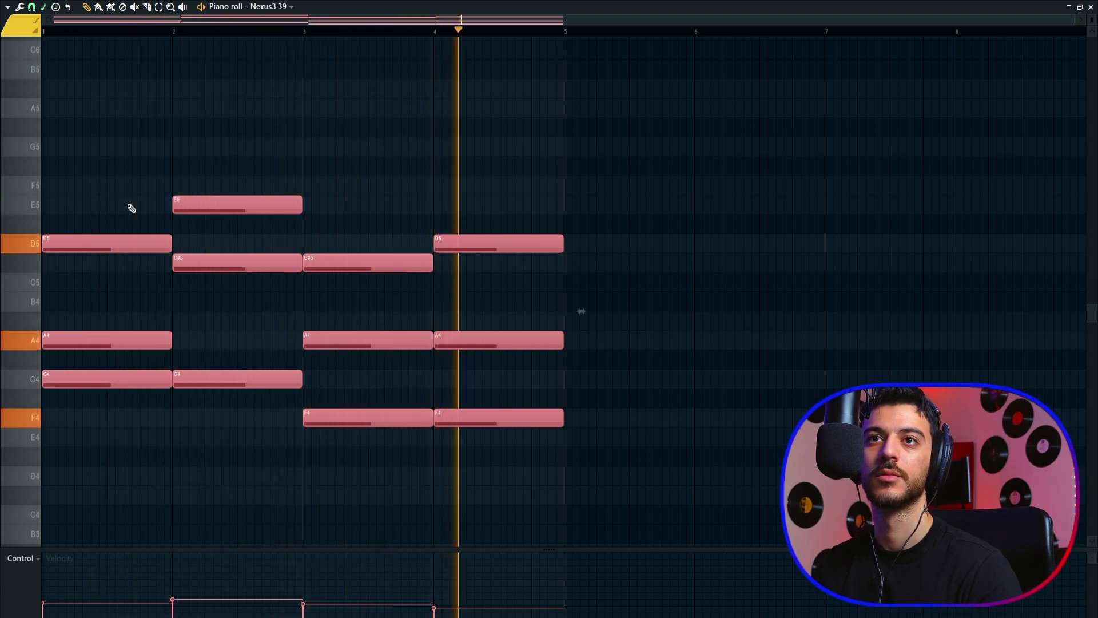
{"action": "key", "text": "space"}
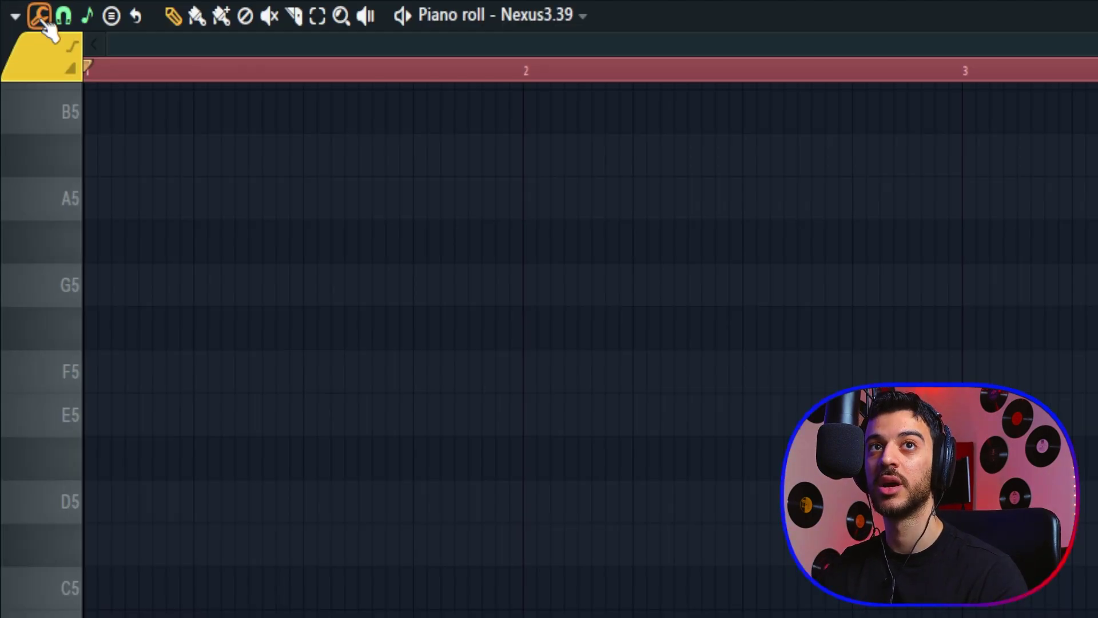
Launch the Chord Progression Tool script from the piano roll's tools menu
{"action": "left_click", "coordinate": [40, 17]}
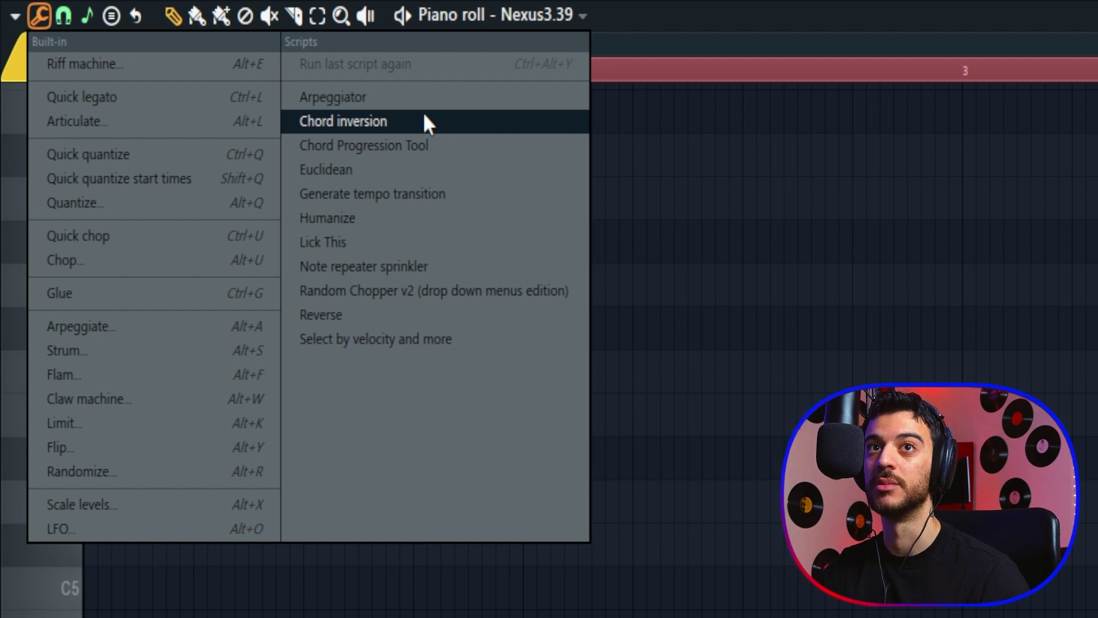
{"action": "left_click", "coordinate": [405, 148]}
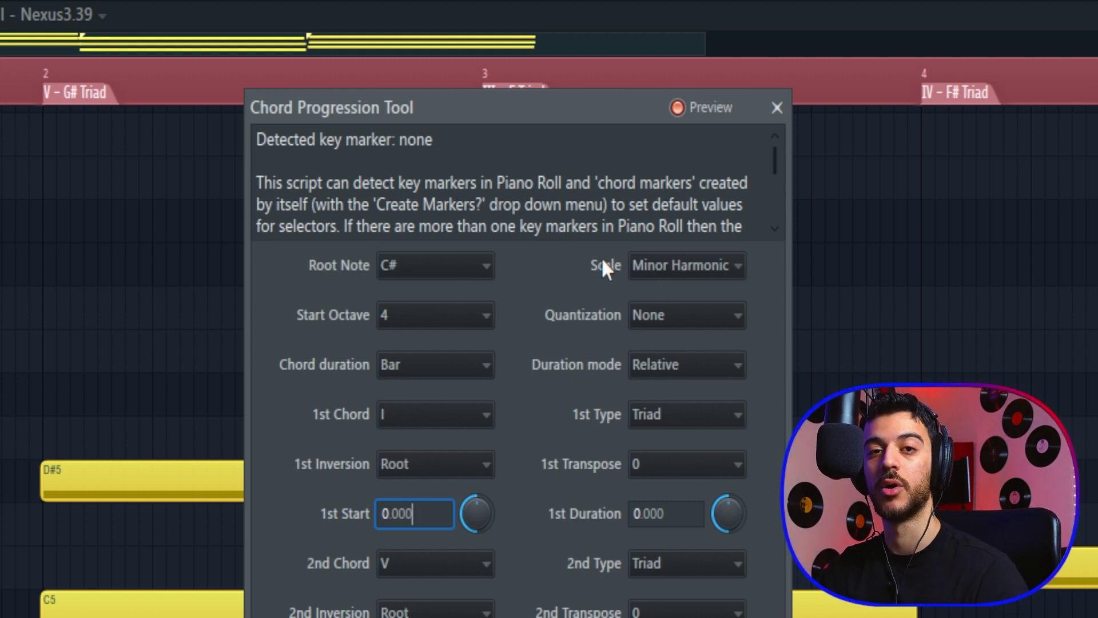
Keep Start Octave at 4 and chord duration at one bar, reviewing the quantization options
{"action": "left_click", "coordinate": [484, 324]}
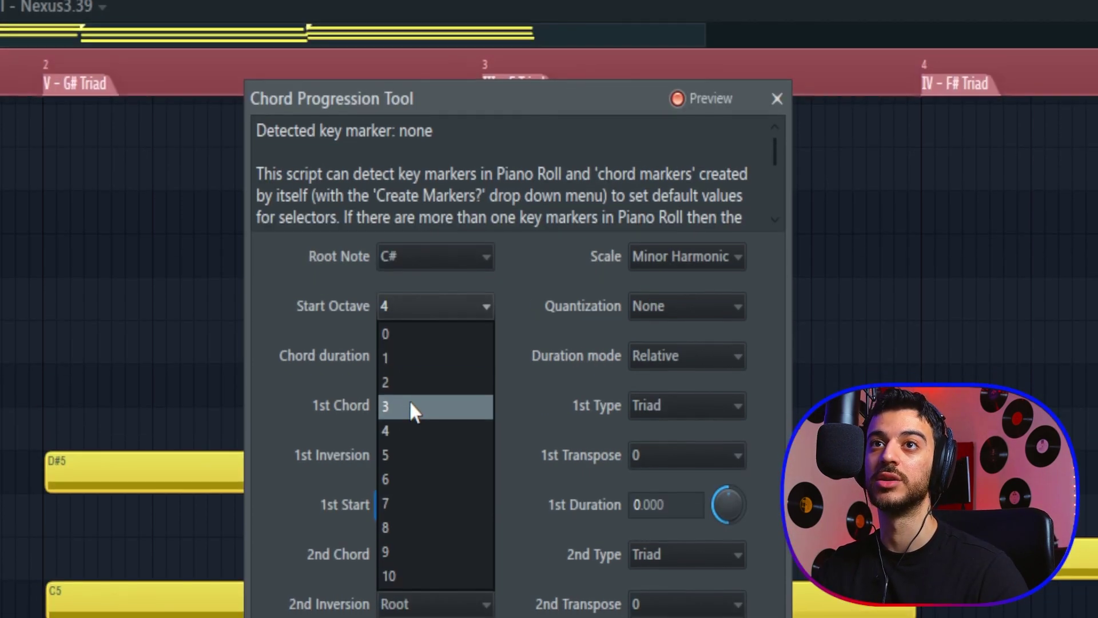
{"action": "left_click", "coordinate": [410, 364]}
{"action": "left_click", "coordinate": [443, 322]}
{"action": "left_click", "coordinate": [413, 428]}
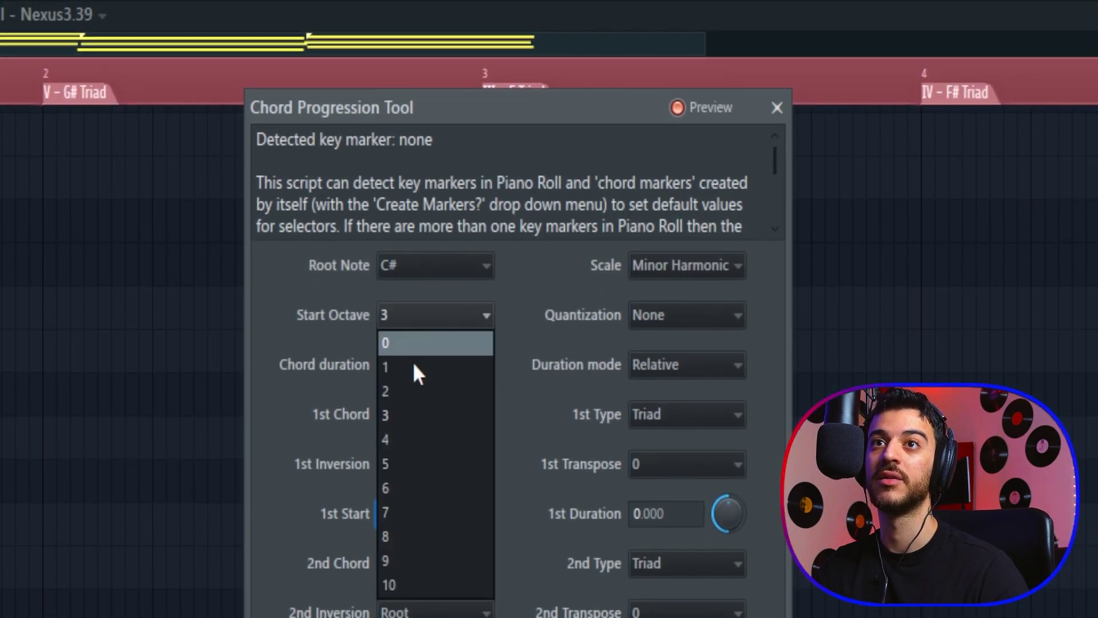
{"action": "left_click", "coordinate": [651, 329]}
{"action": "left_click", "coordinate": [435, 364]}
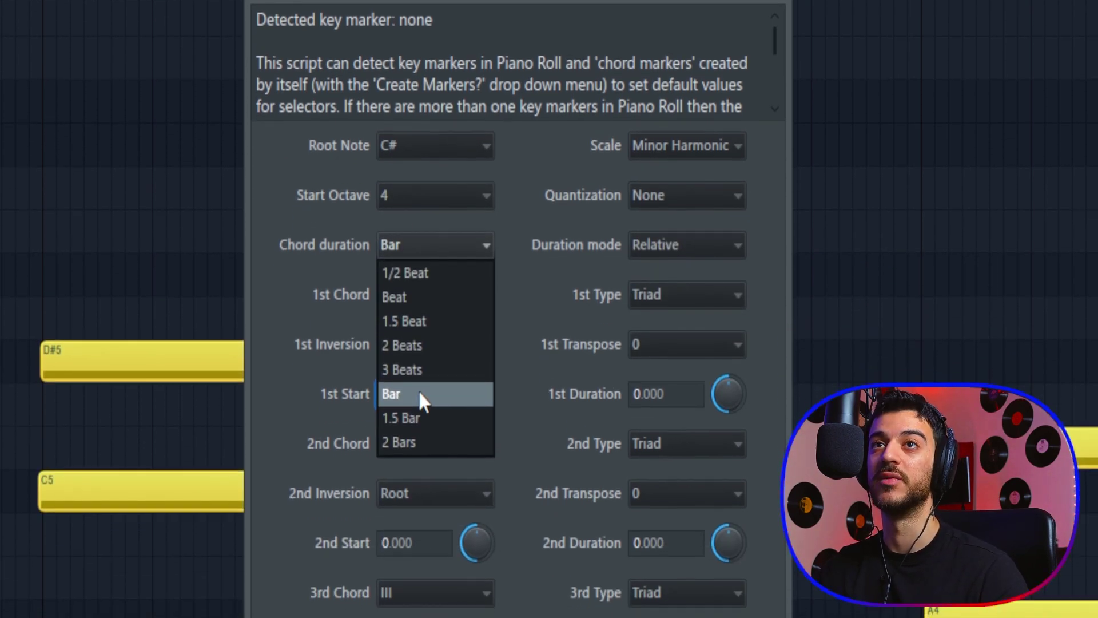
{"action": "left_click", "coordinate": [500, 373]}
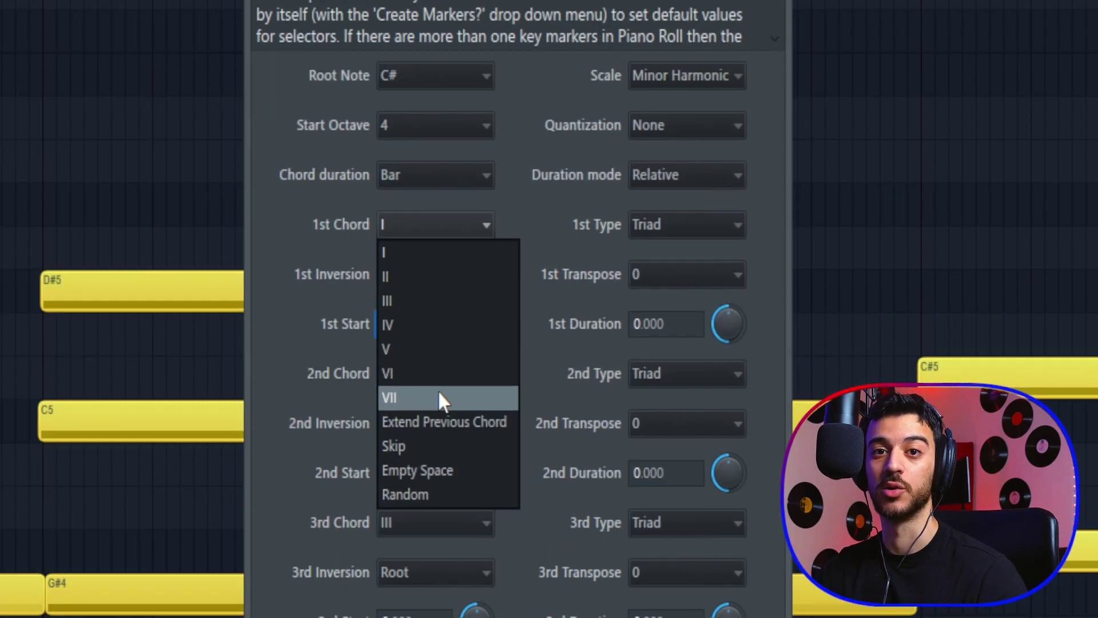
Keep the first chord in root position, set its start time to 0.870 and adjust its duration
{"action": "left_click", "coordinate": [679, 308]}
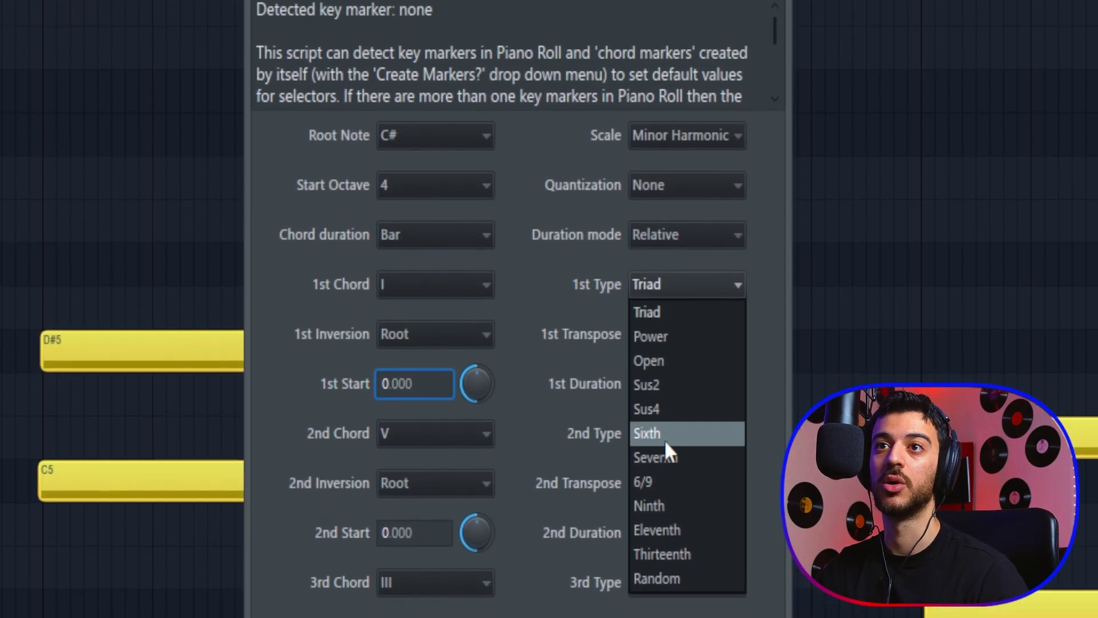
{"action": "left_click", "coordinate": [456, 328]}
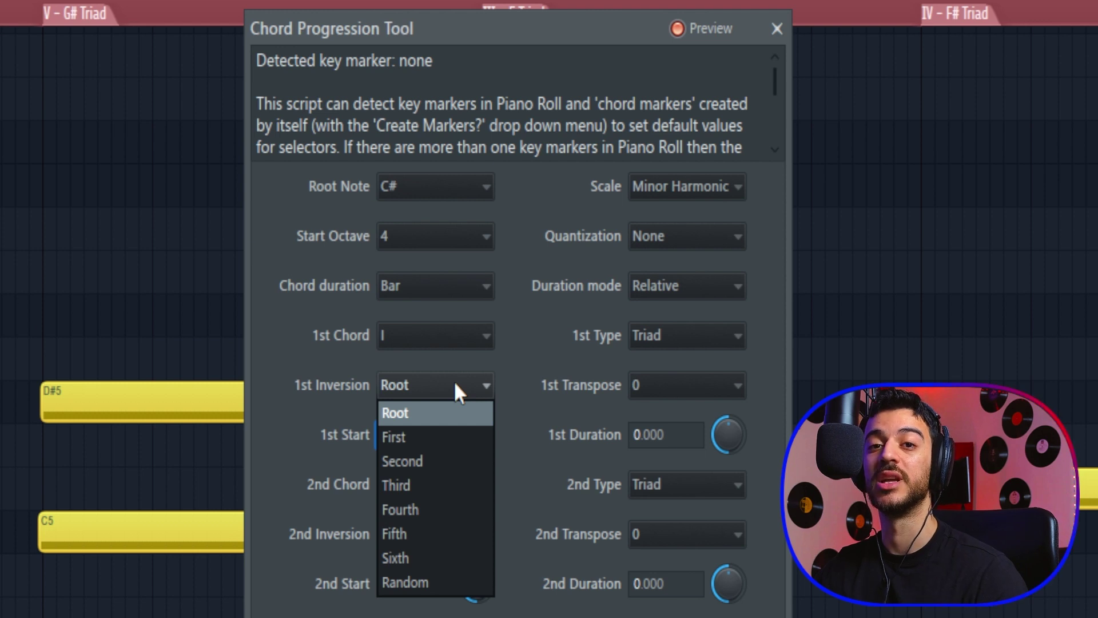
{"action": "left_click", "coordinate": [456, 389]}
{"action": "left_click", "coordinate": [415, 435]}
{"action": "type", "text": "0.870"}
{"action": "left_click_drag", "start_coordinate": [722, 385], "coordinate": [723, 374]}
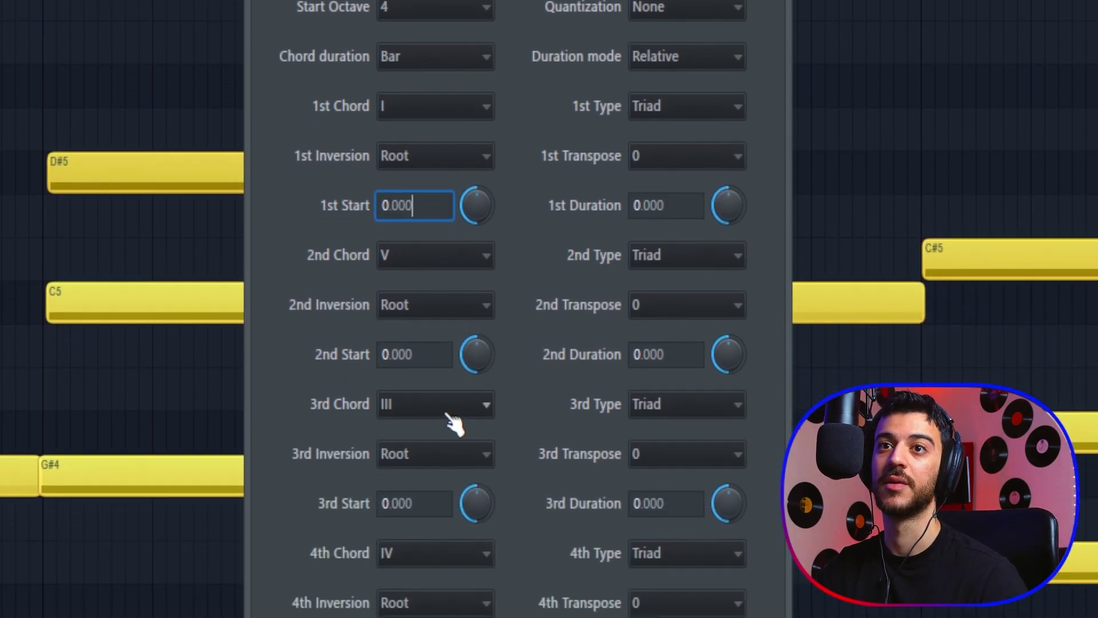
{"action": "scroll", "coordinate": [449, 417], "scroll_direction": "down", "scroll_amount": 2}
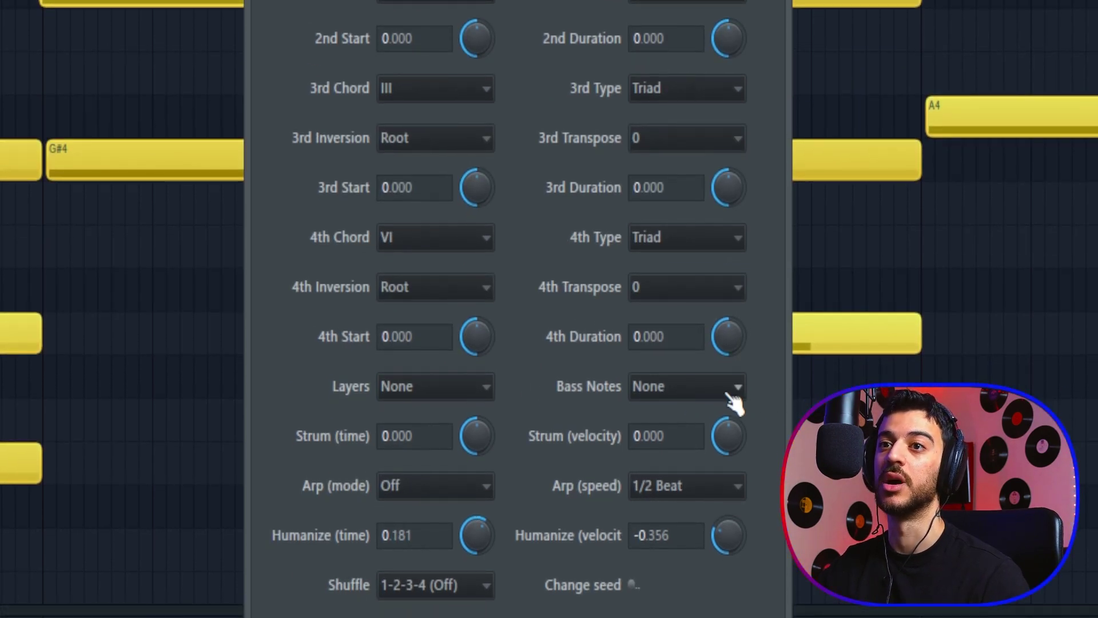
Add bass notes one and two octaves below the chords
{"action": "left_click", "coordinate": [729, 395]}
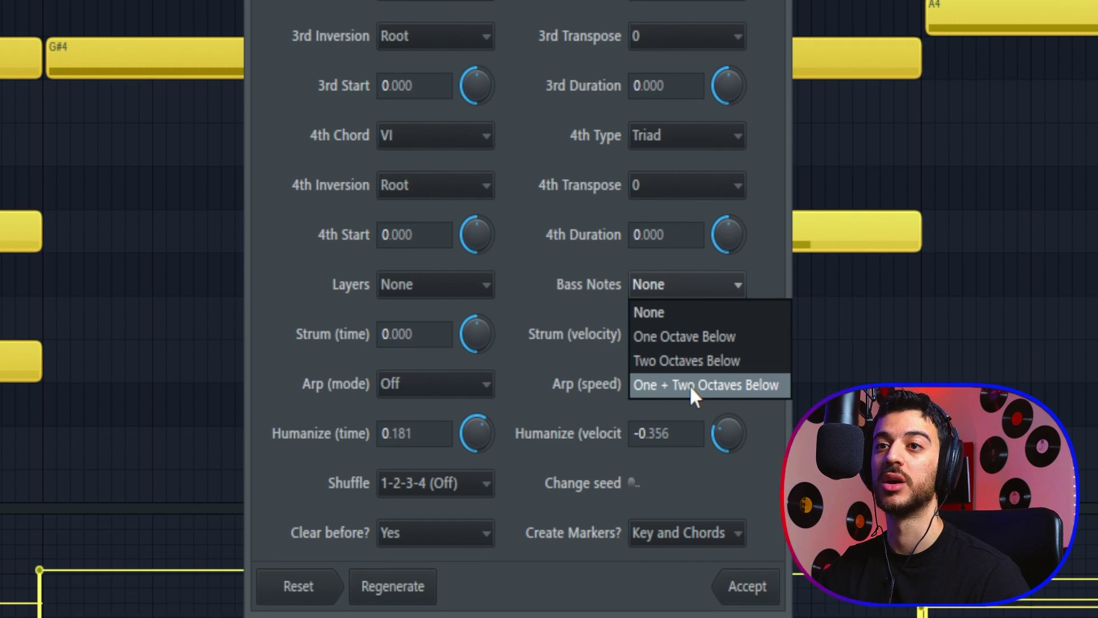
{"action": "left_click", "coordinate": [689, 384]}
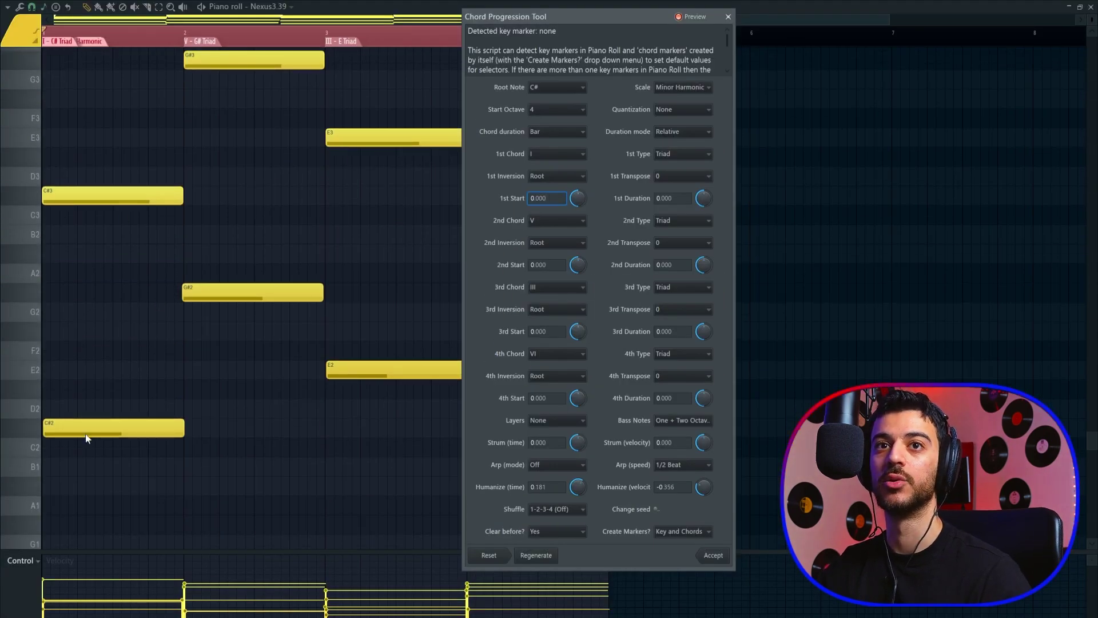
{"action": "scroll", "coordinate": [140, 387], "scroll_direction": "up", "scroll_amount": 5}
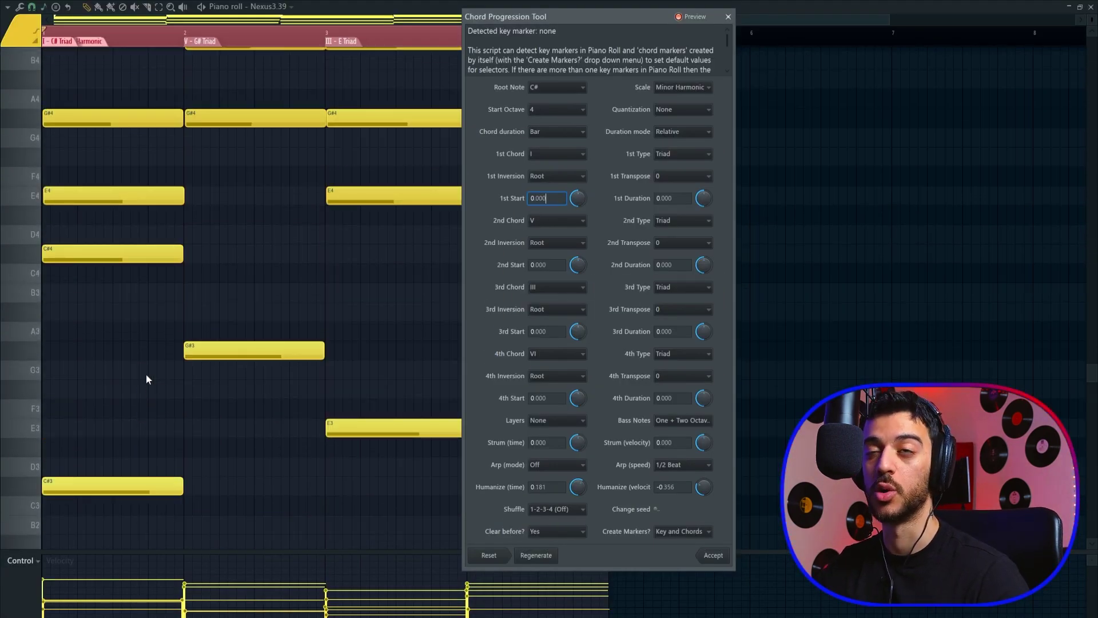
{"action": "scroll", "coordinate": [146, 375], "scroll_direction": "up", "scroll_amount": 2}
Strum each chord's notes, leaving the layers unchanged, and play the progression
{"action": "left_click", "coordinate": [554, 424]}
{"action": "left_click", "coordinate": [603, 410]}
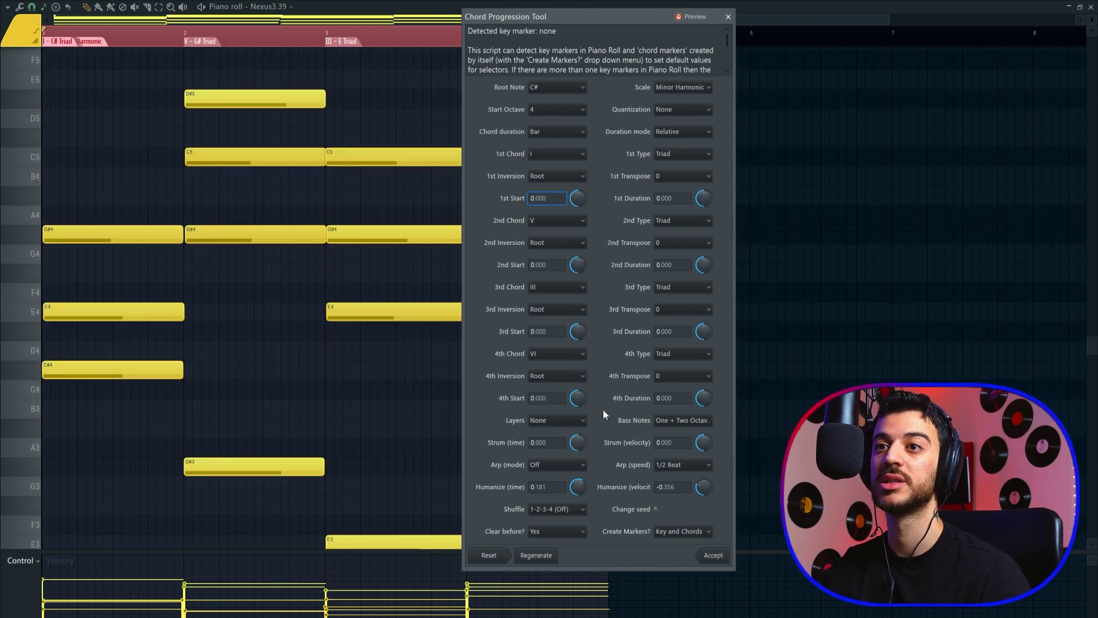
{"action": "left_click_drag", "start_coordinate": [578, 442], "coordinate": [578, 423]}
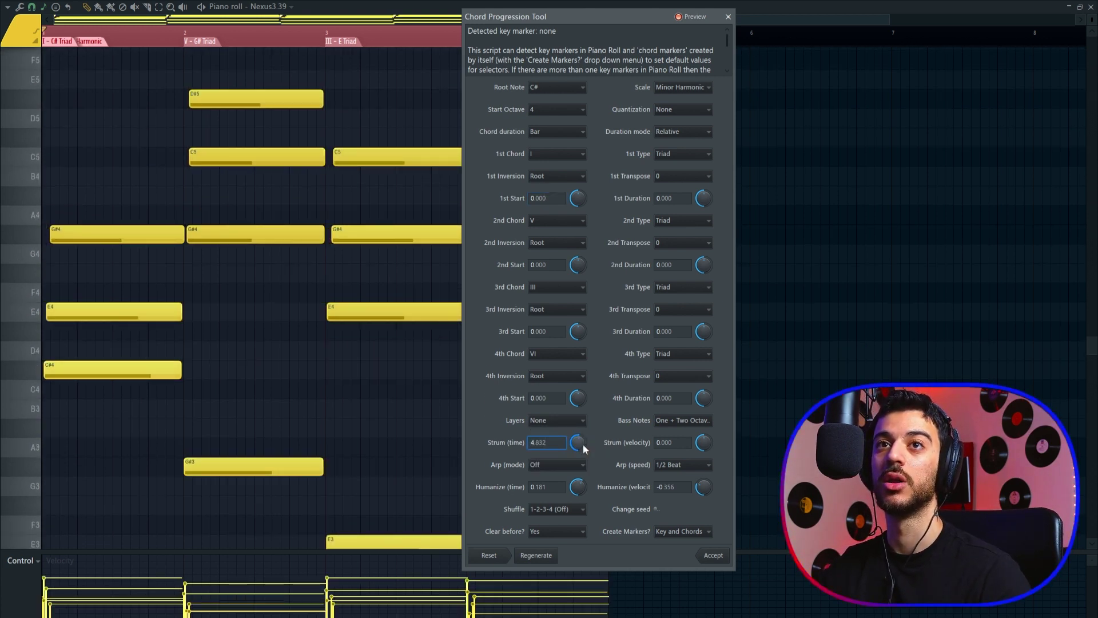
{"action": "left_click", "coordinate": [702, 446]}
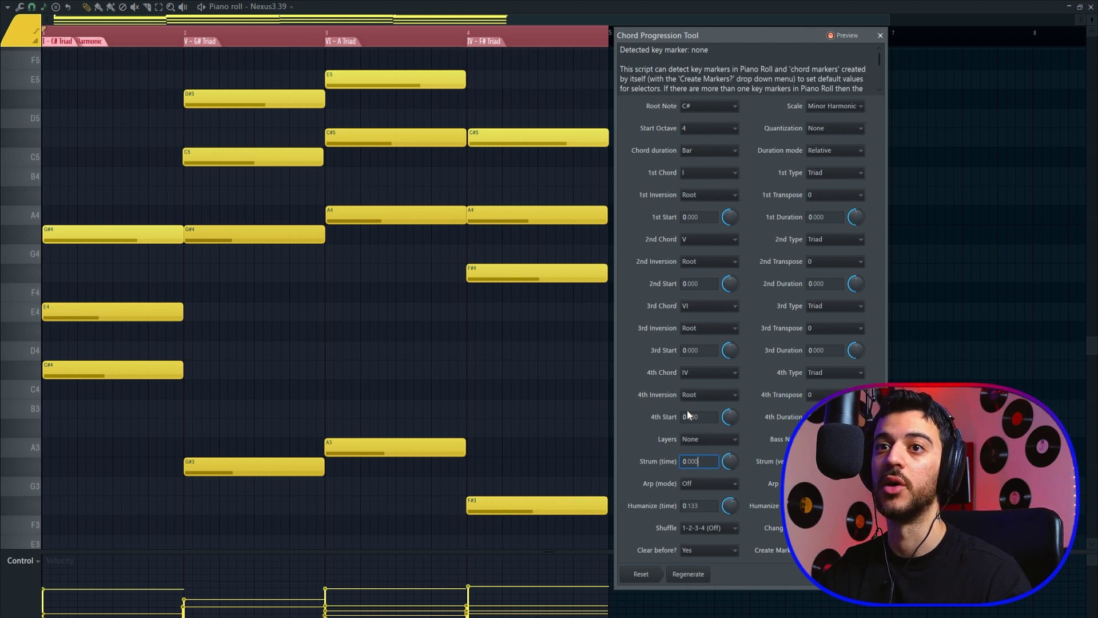
{"action": "key", "text": "space"}
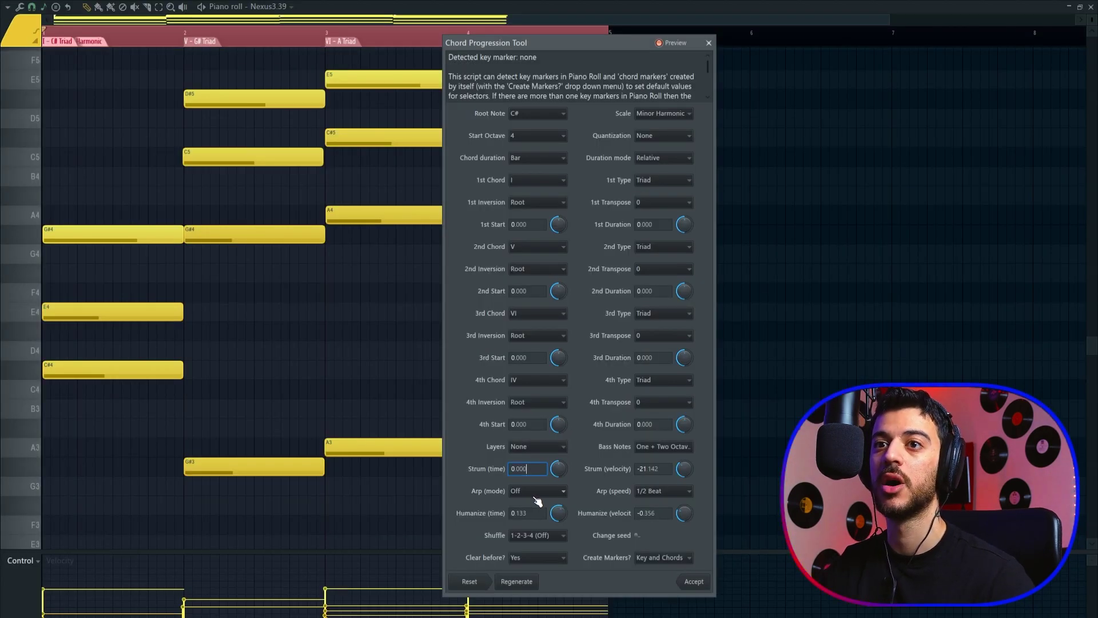
Arpeggiate the chords in Up-Down (bounce) mode and audition them
{"action": "left_click", "coordinate": [527, 492]}
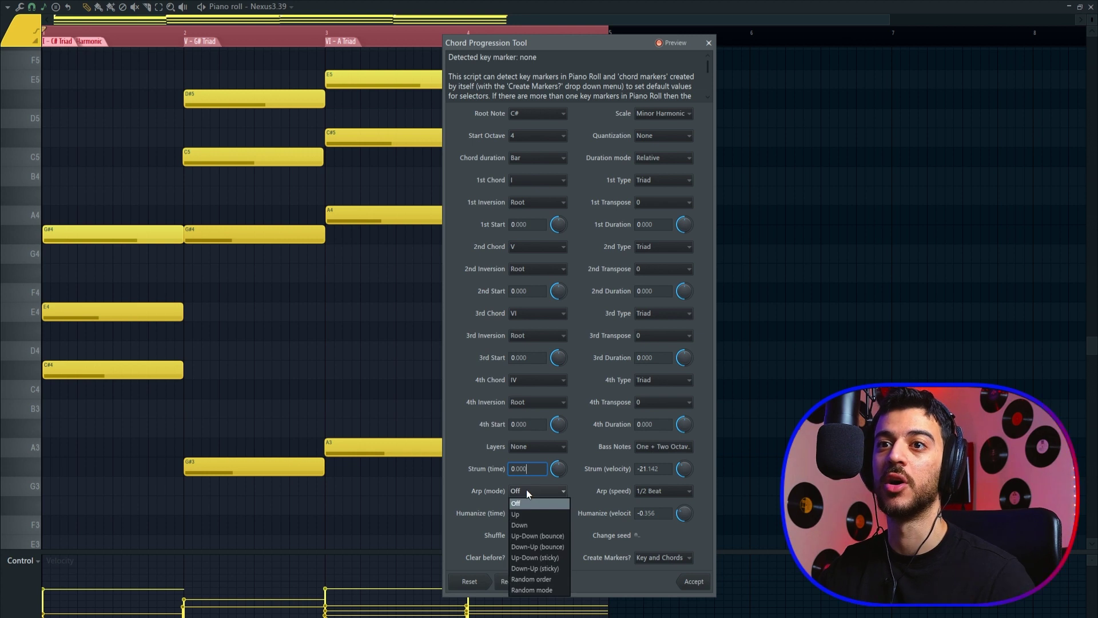
{"action": "left_click", "coordinate": [531, 536]}
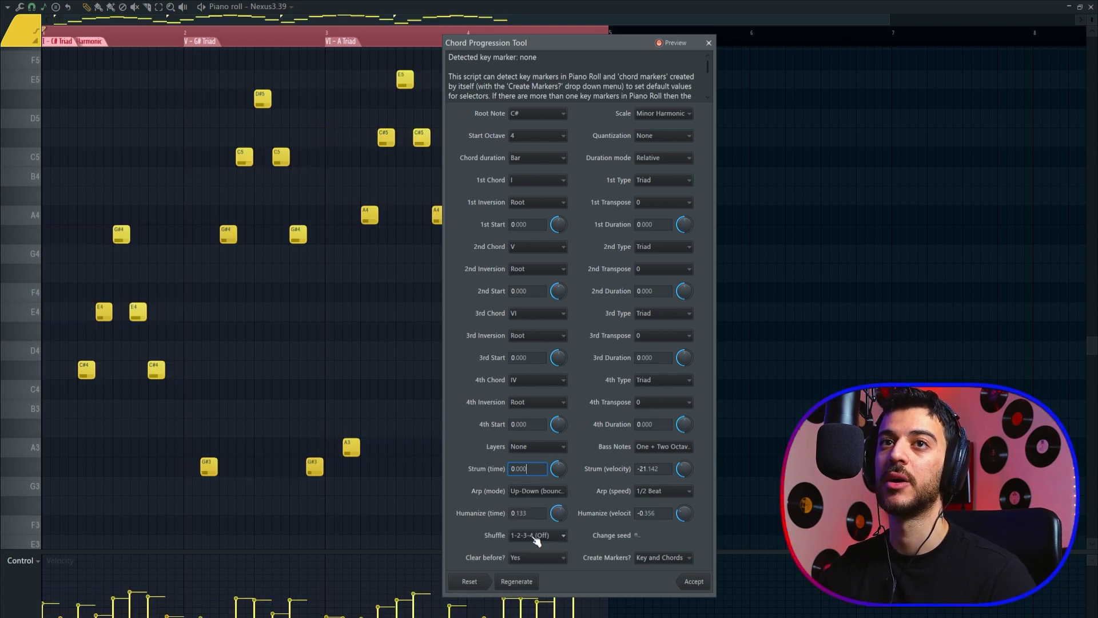
{"action": "left_click", "coordinate": [672, 492]}
{"action": "left_click", "coordinate": [672, 492]}
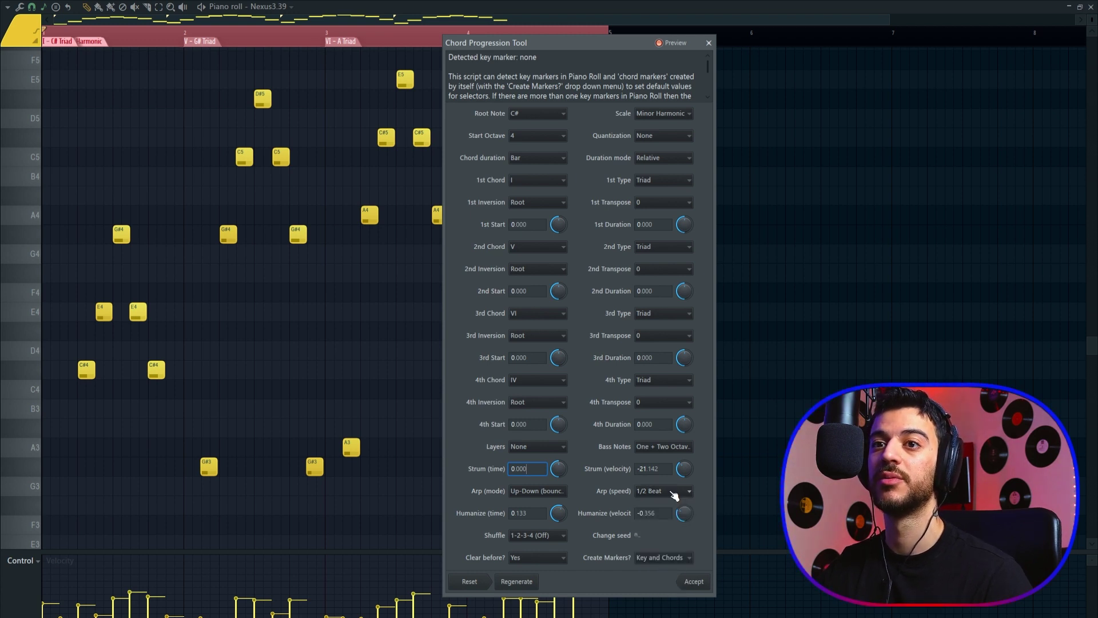
{"action": "key", "text": "space"}
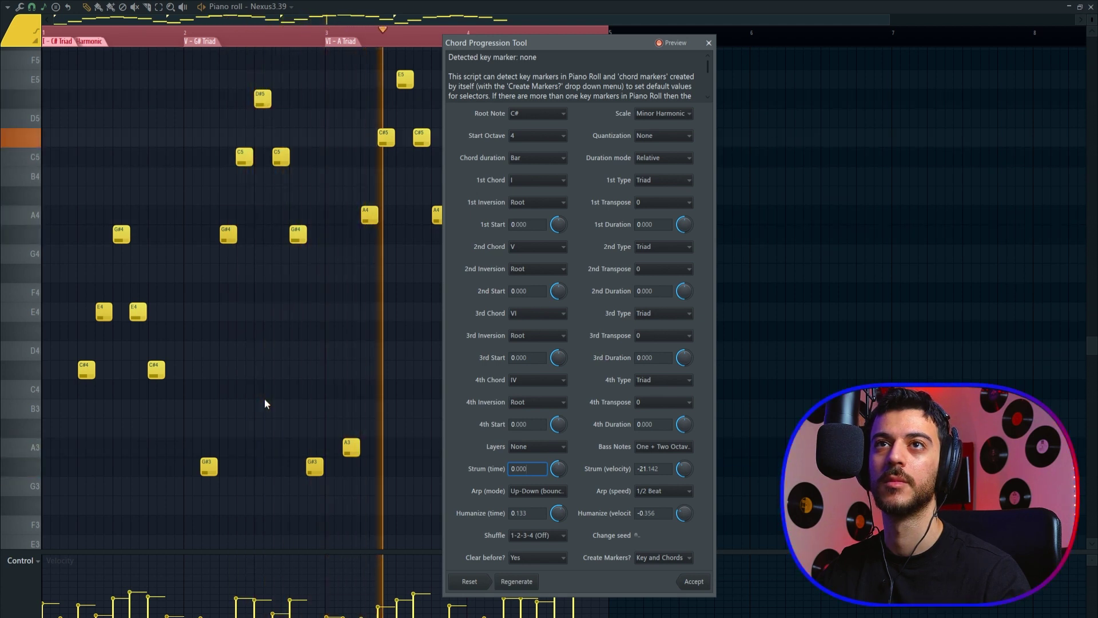
Raise the start octave to 5 and play the higher arpeggio
{"action": "left_click", "coordinate": [714, 137]}
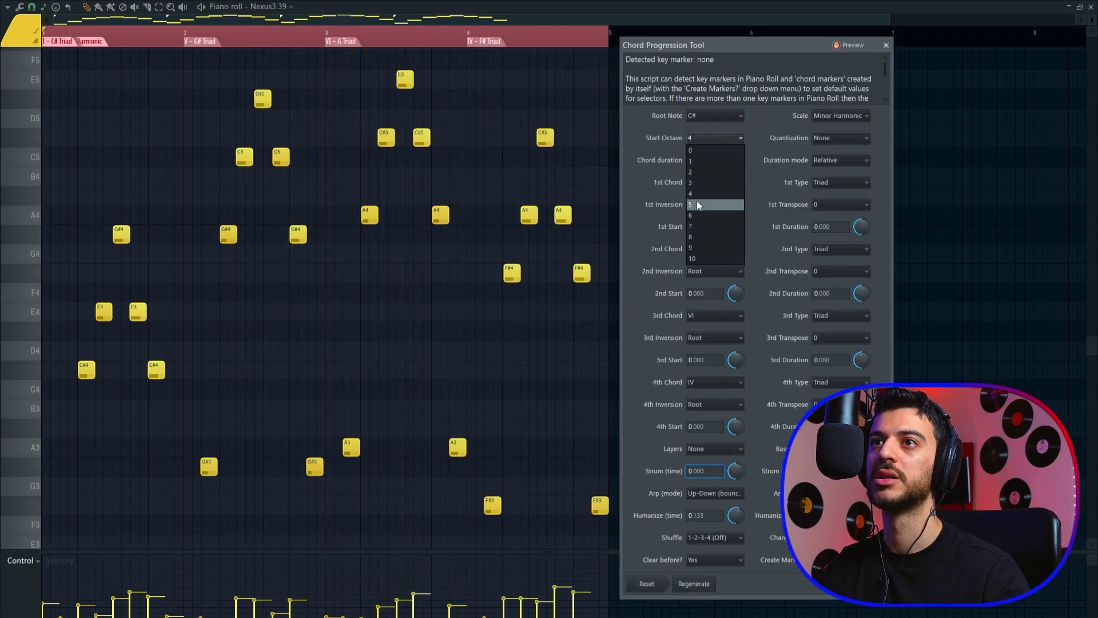
{"action": "left_click", "coordinate": [697, 204]}
{"action": "scroll", "coordinate": [313, 230], "scroll_direction": "up", "scroll_amount": 3}
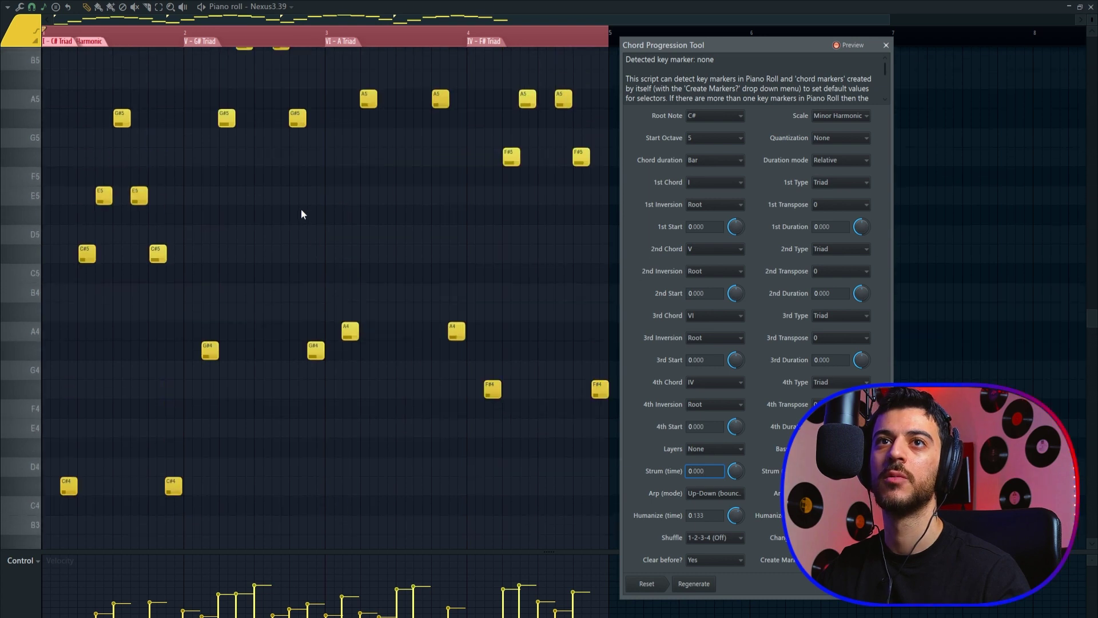
{"action": "key", "text": "space"}
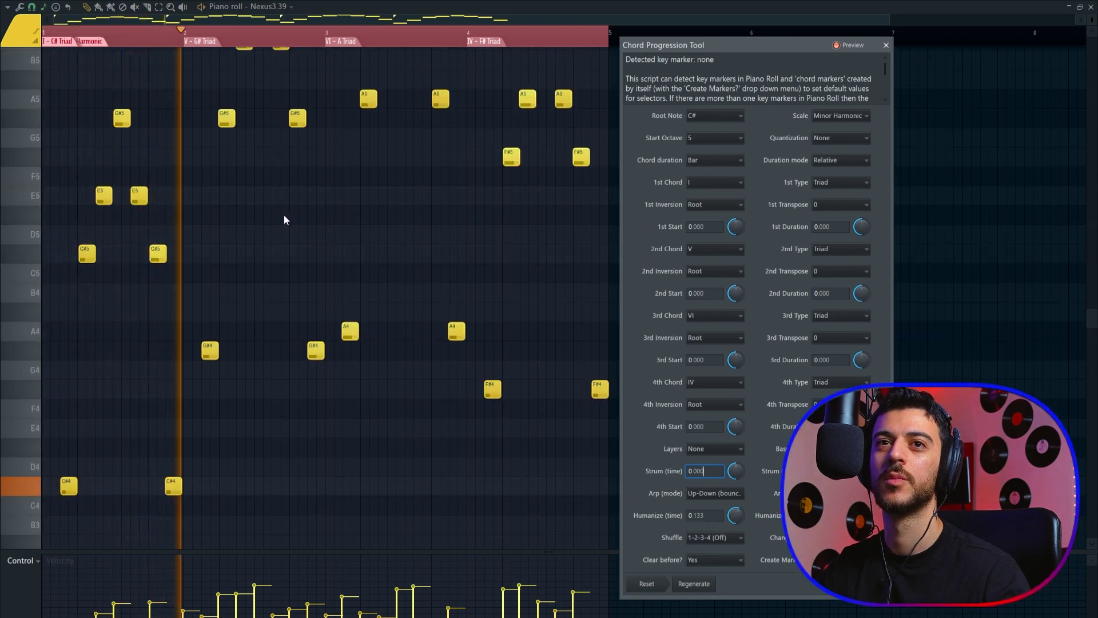
Set the arpeggio speed to Step
{"action": "scroll", "coordinate": [284, 214], "scroll_direction": "up", "scroll_amount": 3}
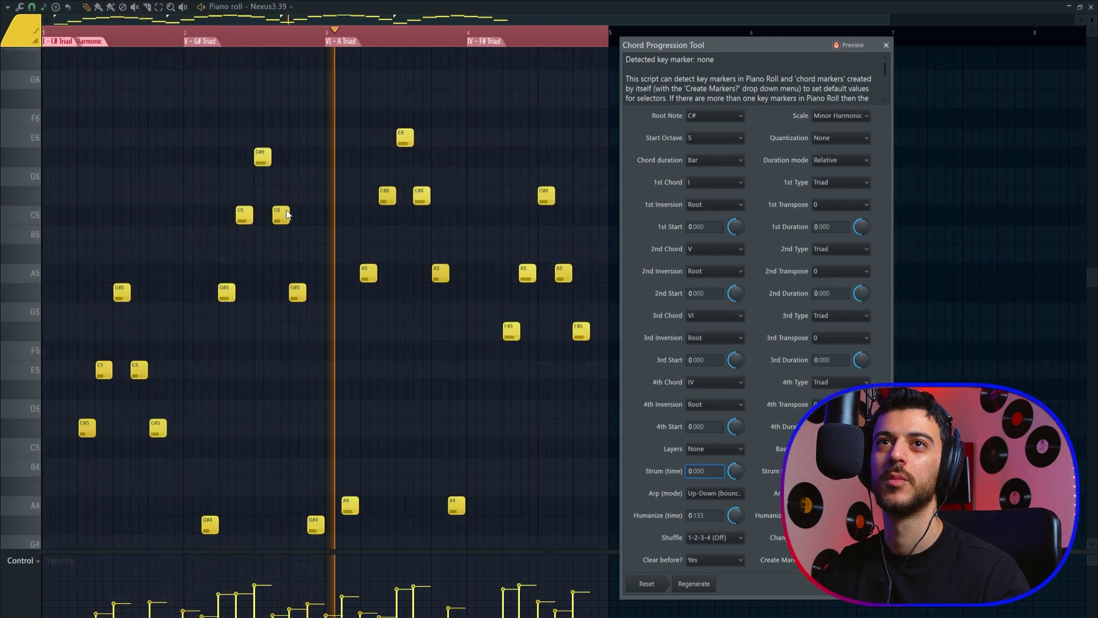
{"action": "scroll", "coordinate": [286, 214], "scroll_direction": "down", "scroll_amount": 3}
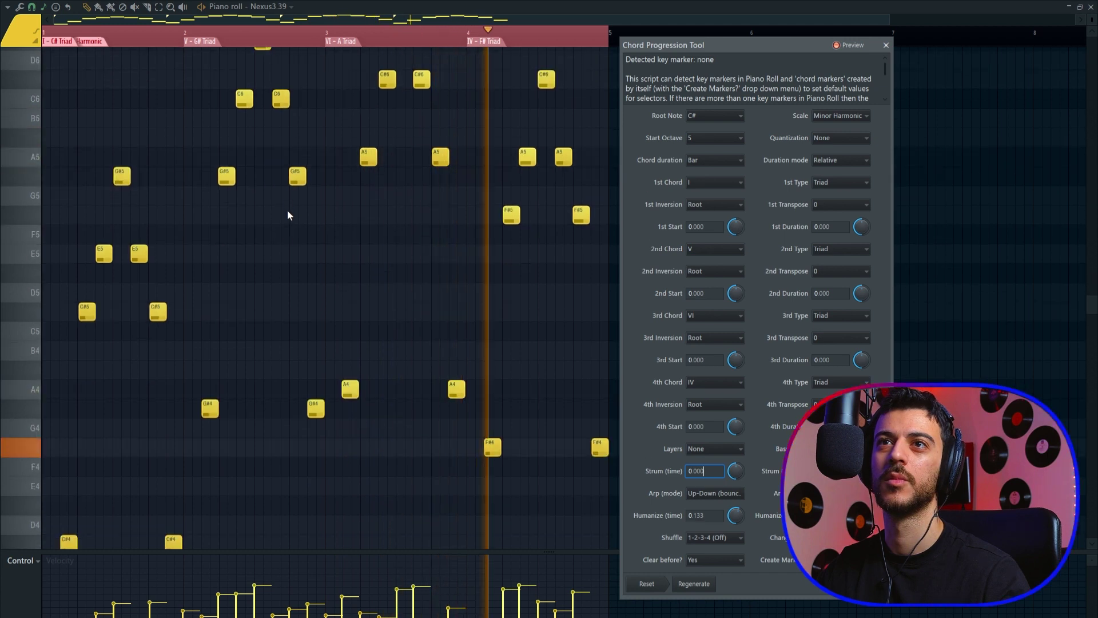
{"action": "scroll", "coordinate": [286, 214], "scroll_direction": "down", "scroll_amount": 3}
{"action": "left_click", "coordinate": [841, 493]}
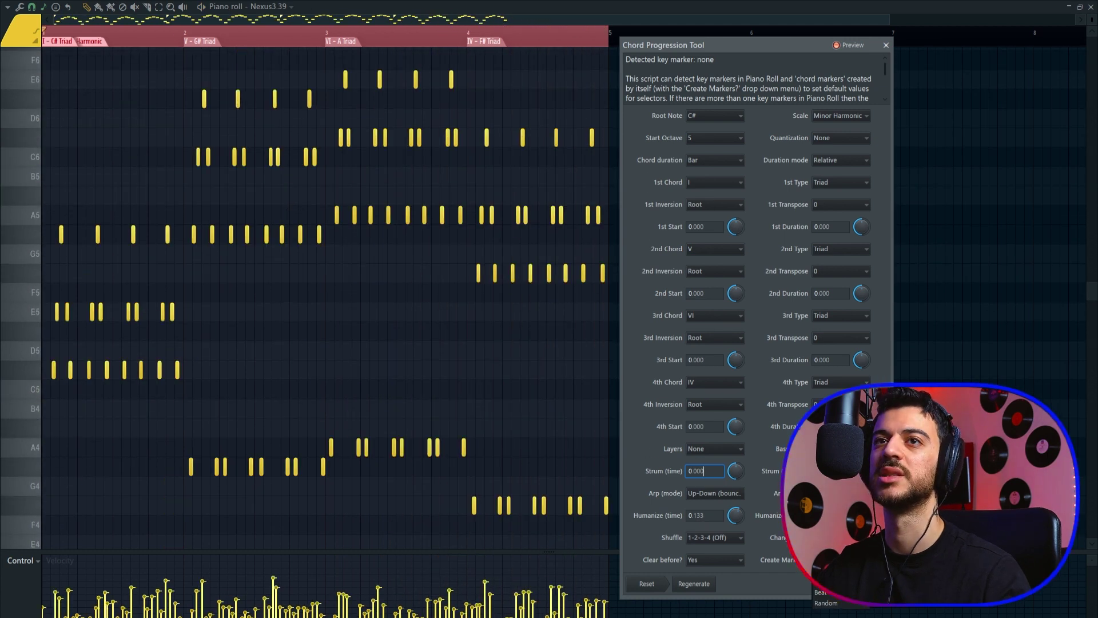
{"action": "left_click", "coordinate": [826, 603]}
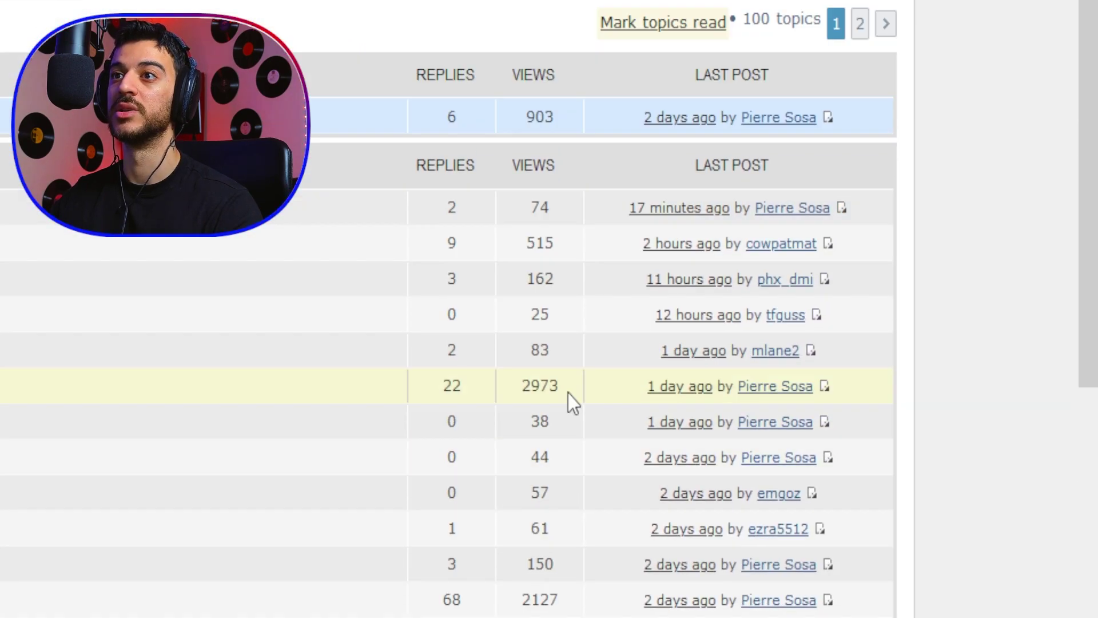
Scroll through the Chord Progression Tool v1.1 topic to its download links
{"action": "left_click_drag", "start_coordinate": [566, 594], "coordinate": [529, 592]}
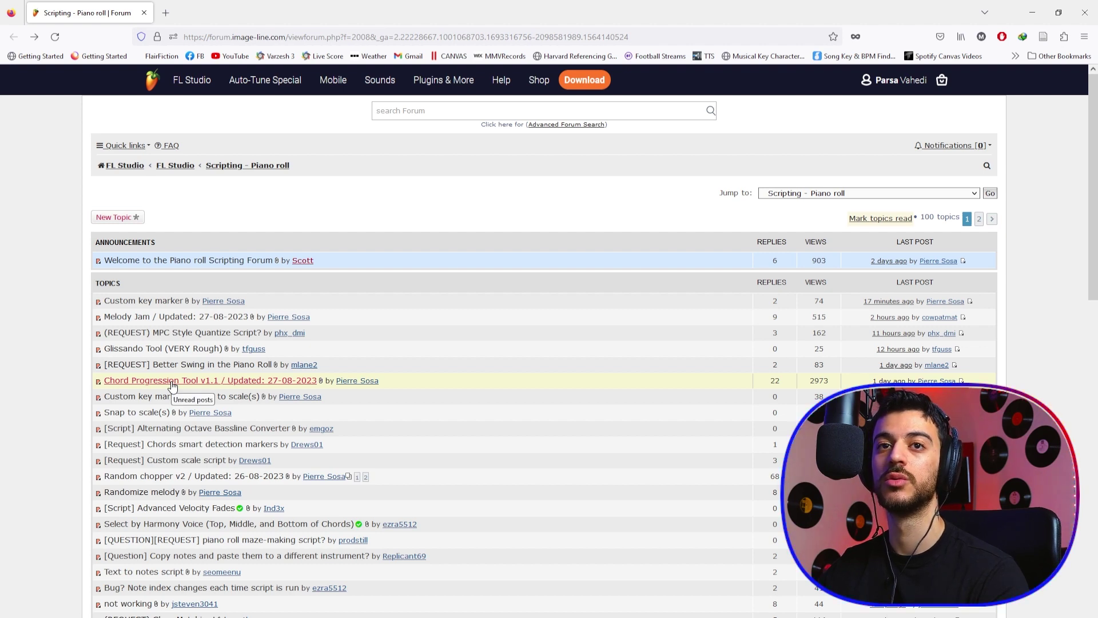
{"action": "scroll", "coordinate": [516, 347], "scroll_direction": "down", "scroll_amount": 5}
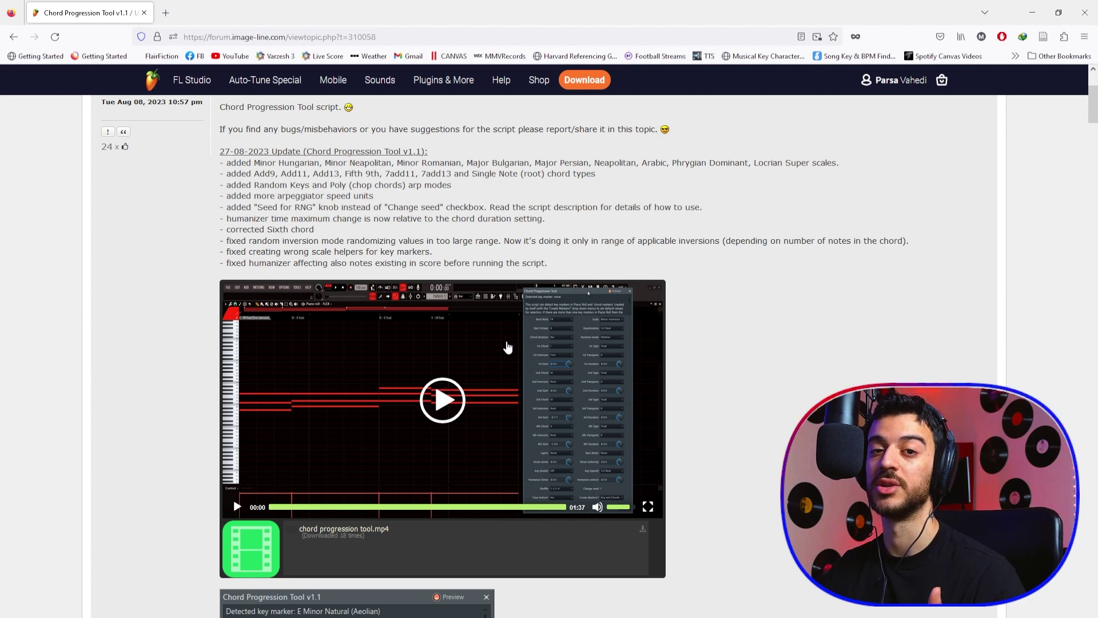
{"action": "scroll", "coordinate": [403, 242], "scroll_direction": "up", "scroll_amount": 2}
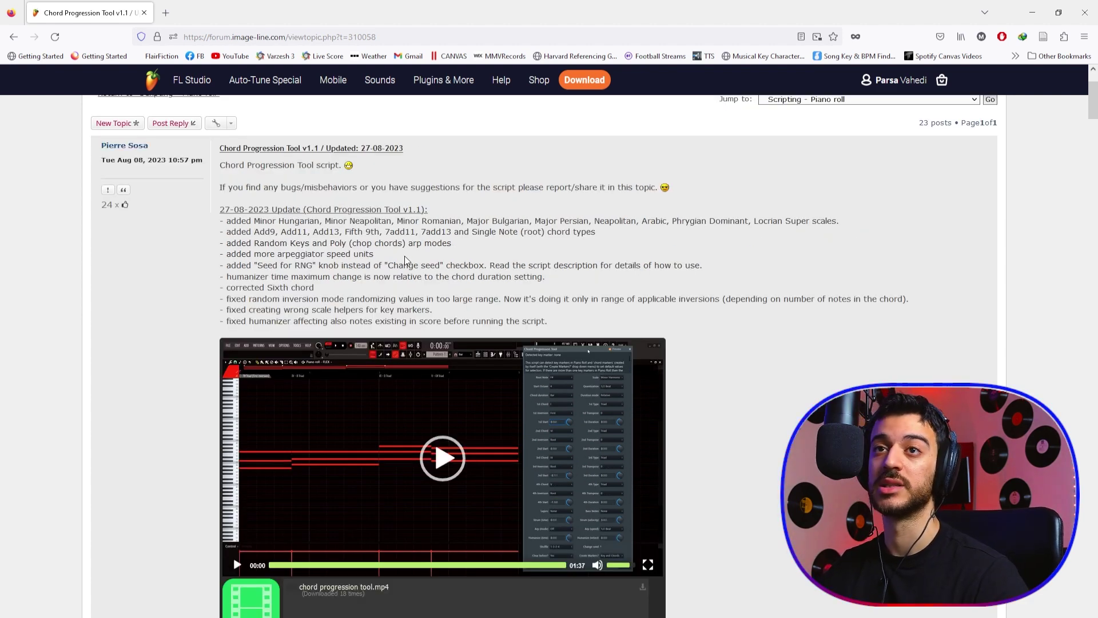
{"action": "scroll", "coordinate": [404, 260], "scroll_direction": "down", "scroll_amount": 10}
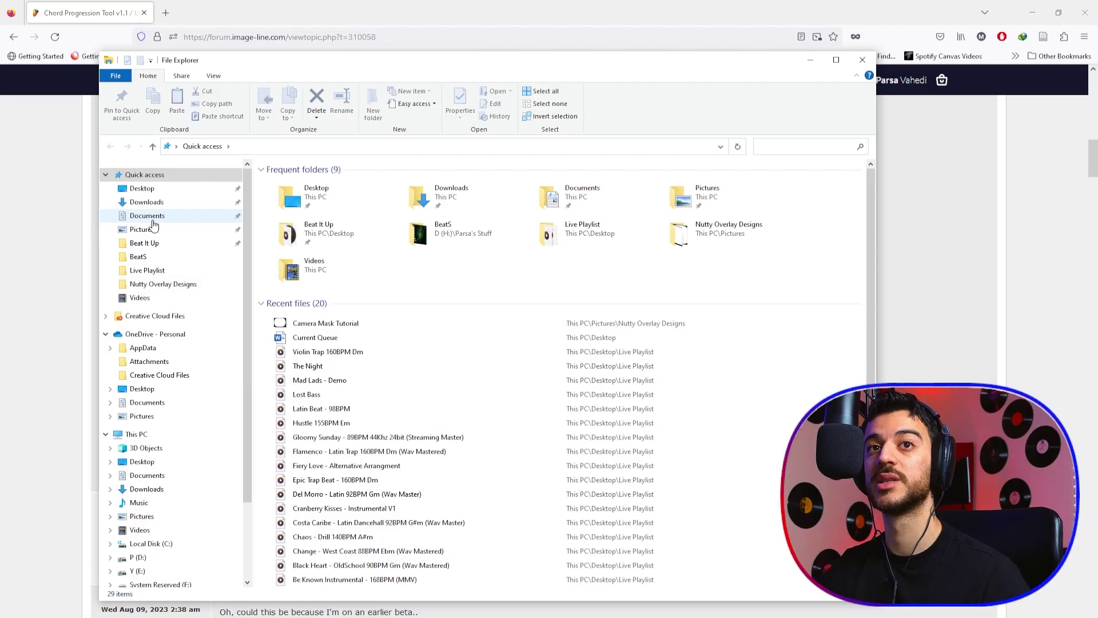
Browse to Documents > Image-Line > FL Studio > Settings > Piano roll scripts and select Chord Progression Tool.pyscript
{"action": "left_click", "coordinate": [148, 216]}
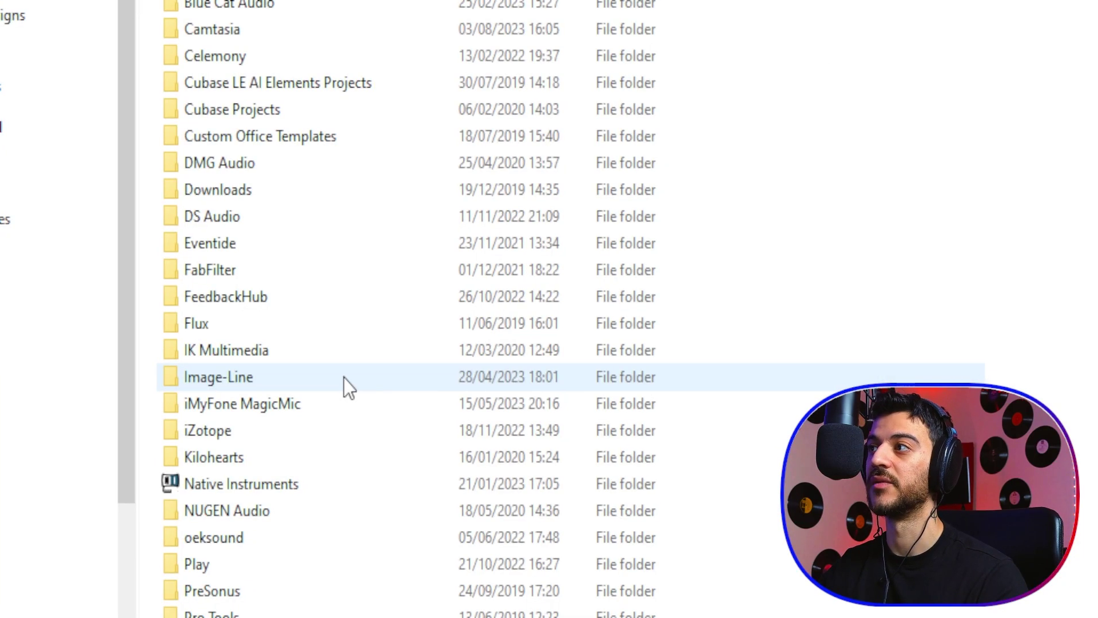
{"action": "double_click", "coordinate": [348, 446]}
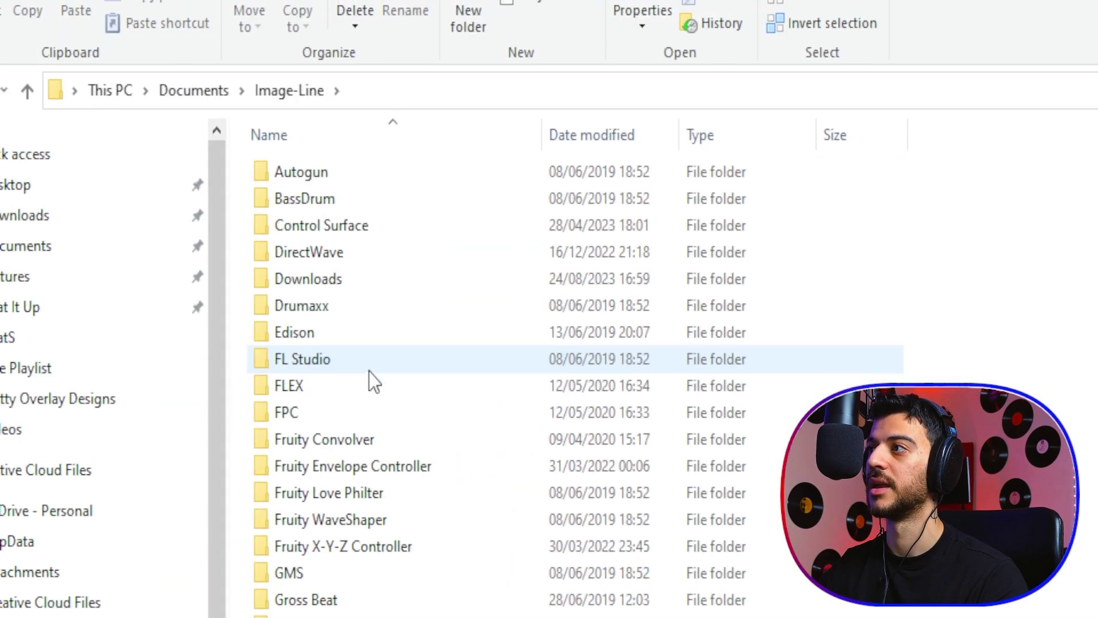
{"action": "double_click", "coordinate": [369, 371]}
{"action": "double_click", "coordinate": [379, 316]}
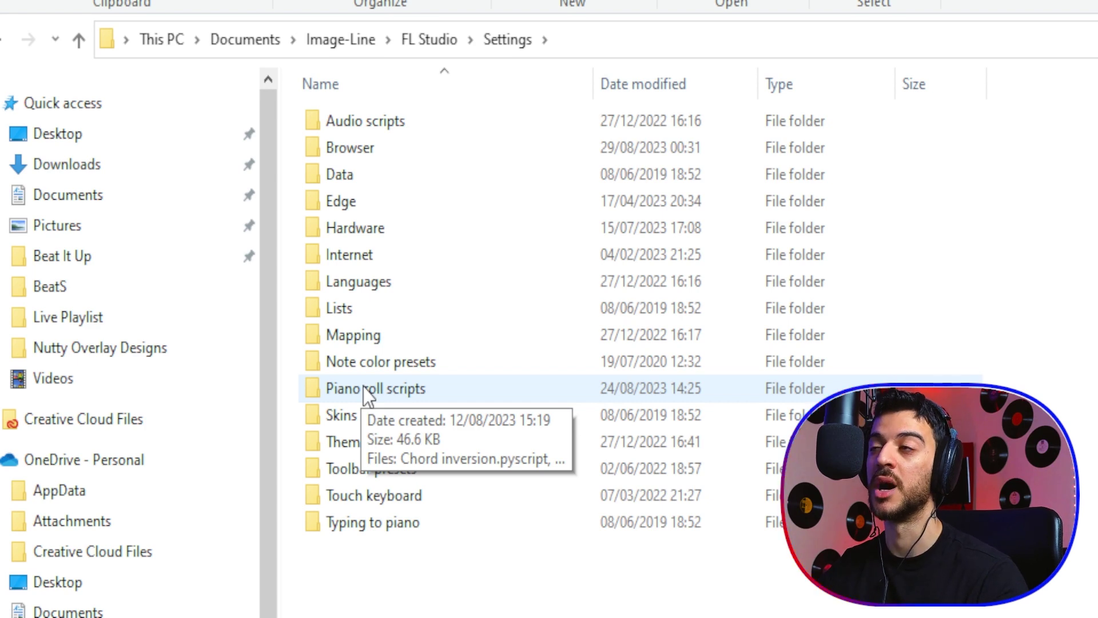
{"action": "double_click", "coordinate": [368, 394]}
{"action": "left_click_drag", "start_coordinate": [519, 411], "coordinate": [492, 360]}
{"action": "left_click", "coordinate": [544, 567]}
{"action": "key", "text": "Down"}
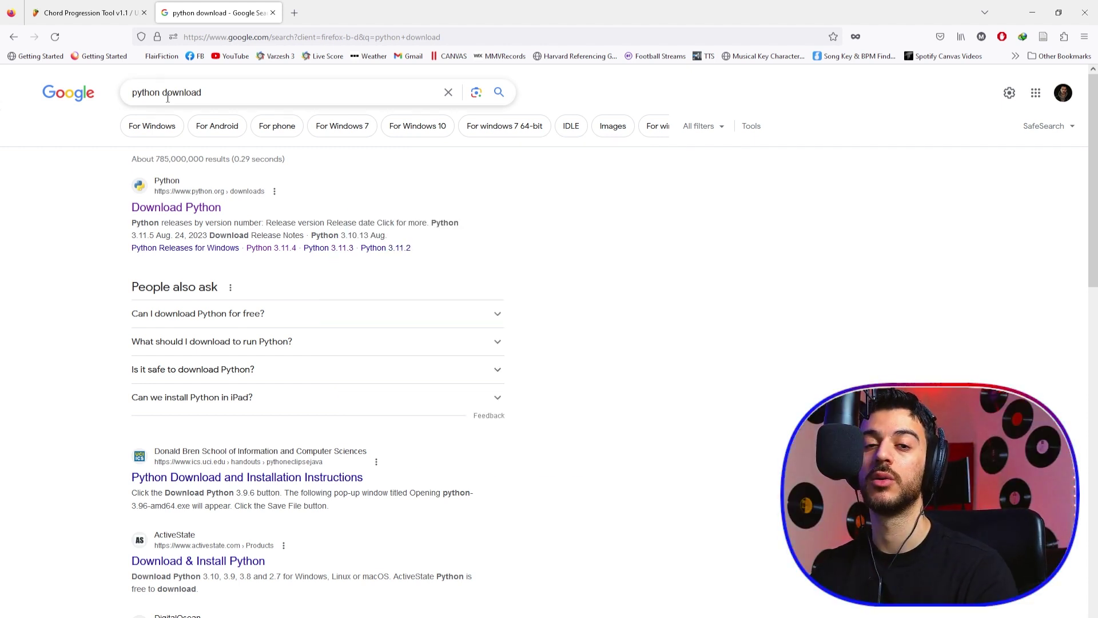
Open the python.org 'Download Python' page from the search results
{"action": "left_click", "coordinate": [176, 207]}
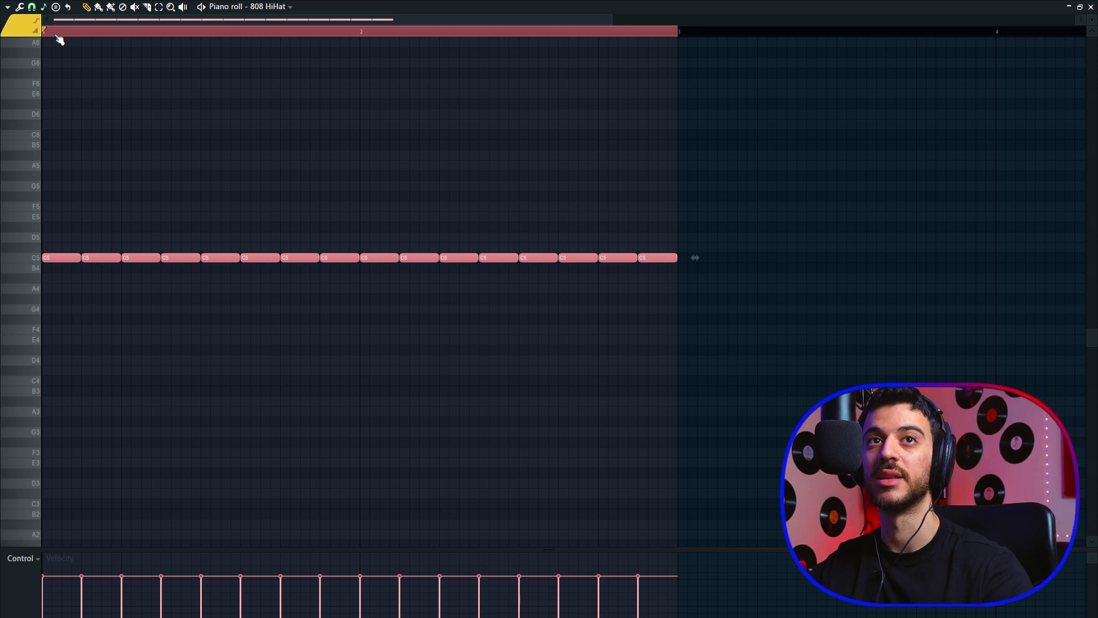
Play the hi-hat pattern, then run Random Chopper v2 on the 808 HiHat's C5 notes
{"action": "key", "text": "space"}
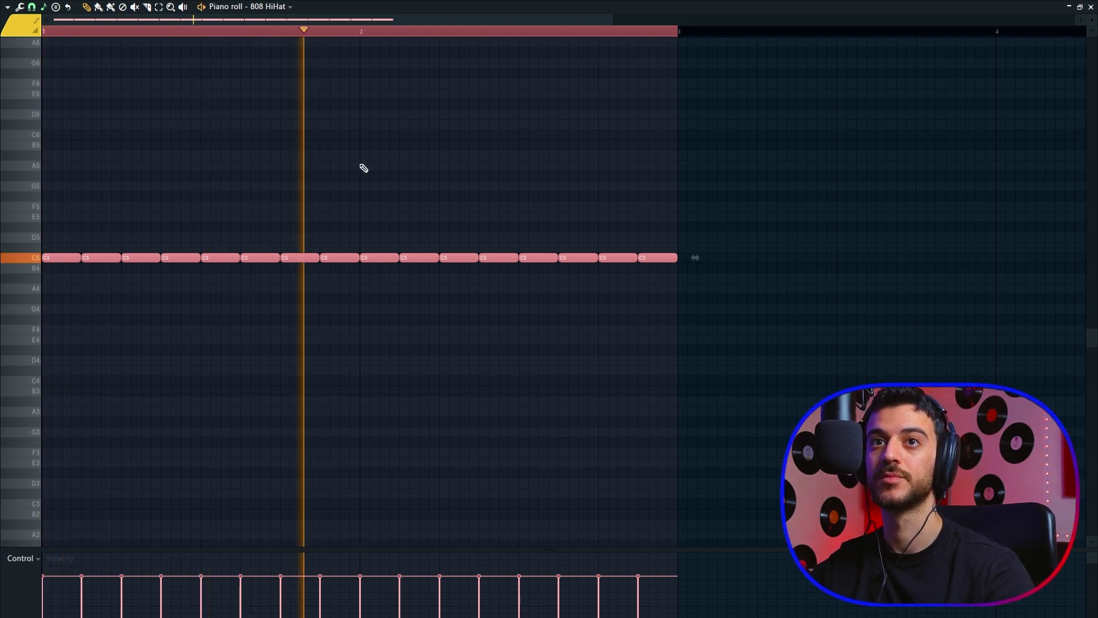
{"action": "left_click", "coordinate": [19, 7]}
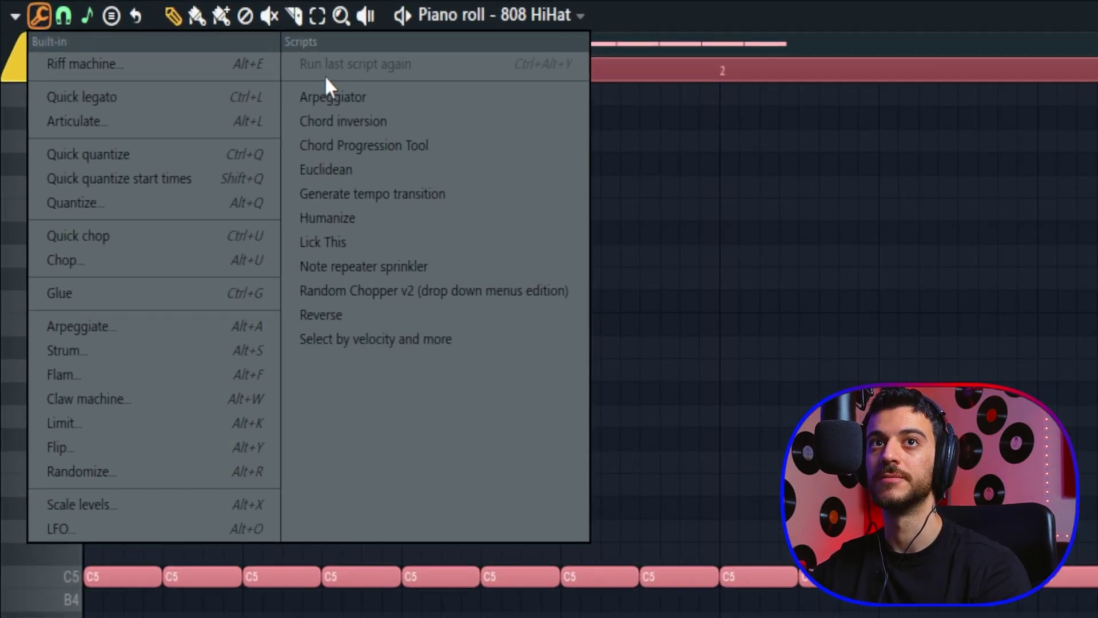
{"action": "left_click", "coordinate": [387, 290]}
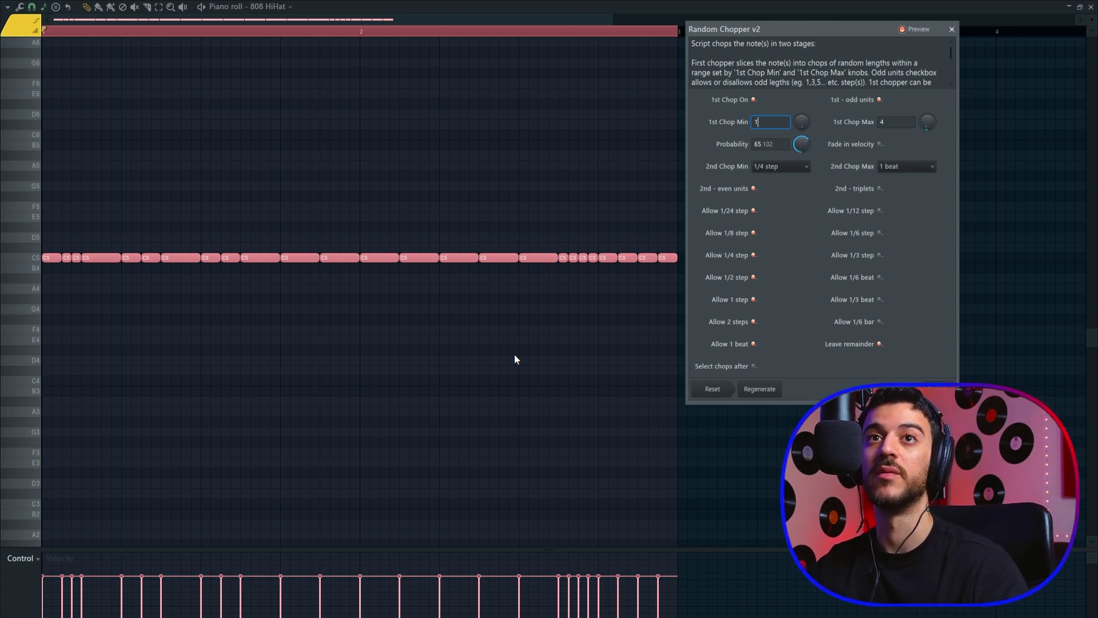
Set 1st Chop Min to 3 and Probability to 53.020, enable 2nd-stage triplets and 1/3-step chops, and play the result
{"action": "key", "text": "space"}
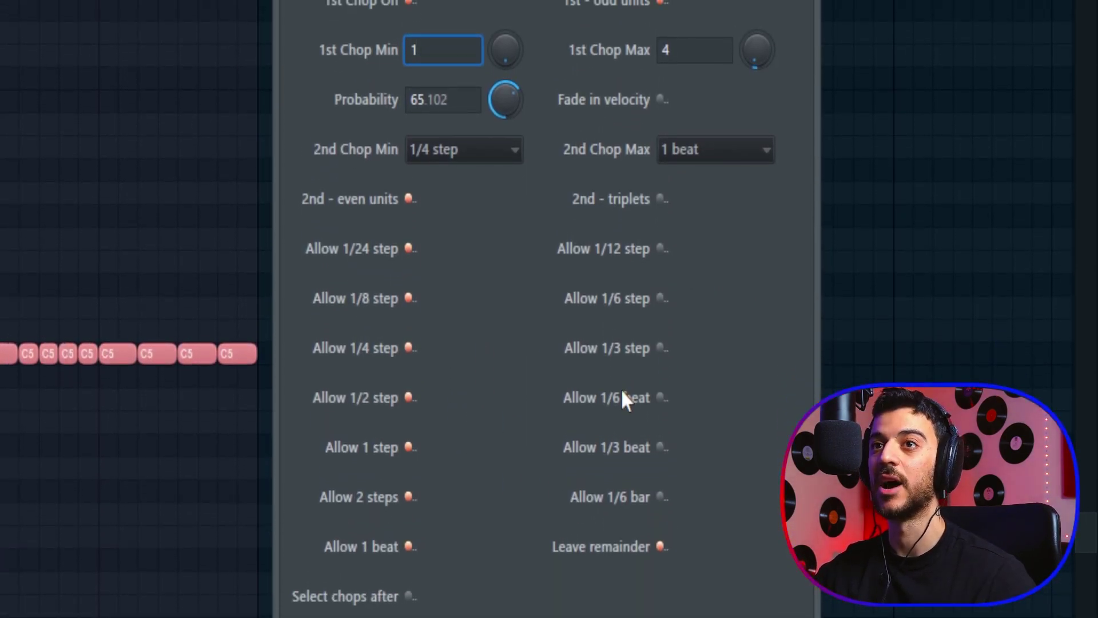
{"action": "key", "text": "BackSpace"}
{"action": "type", "text": "3"}
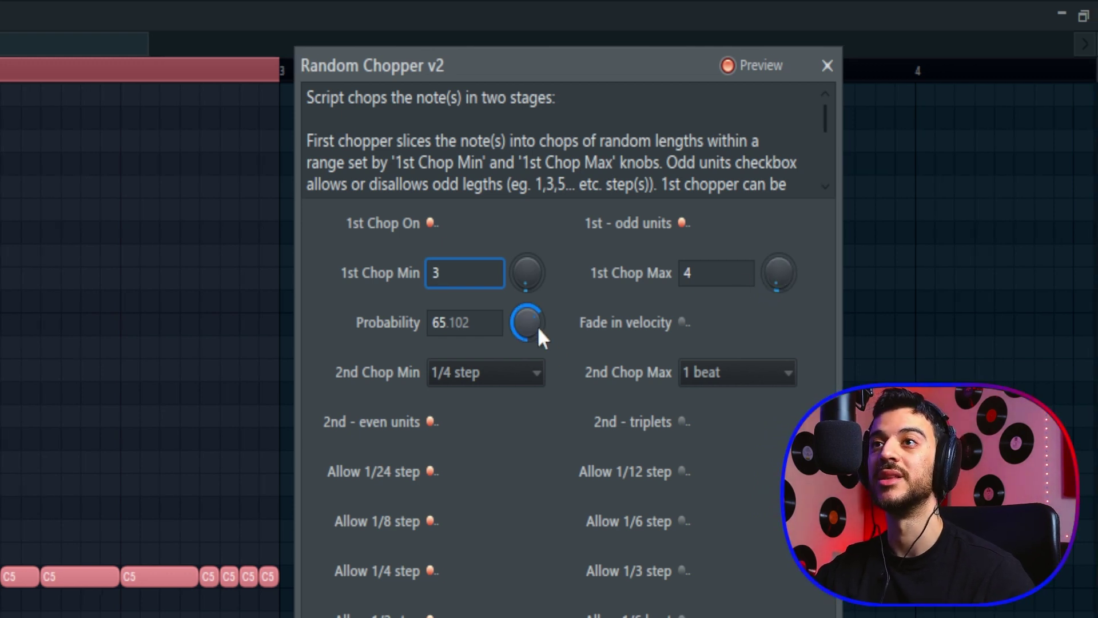
{"action": "left_click_drag", "start_coordinate": [533, 321], "coordinate": [533, 303]}
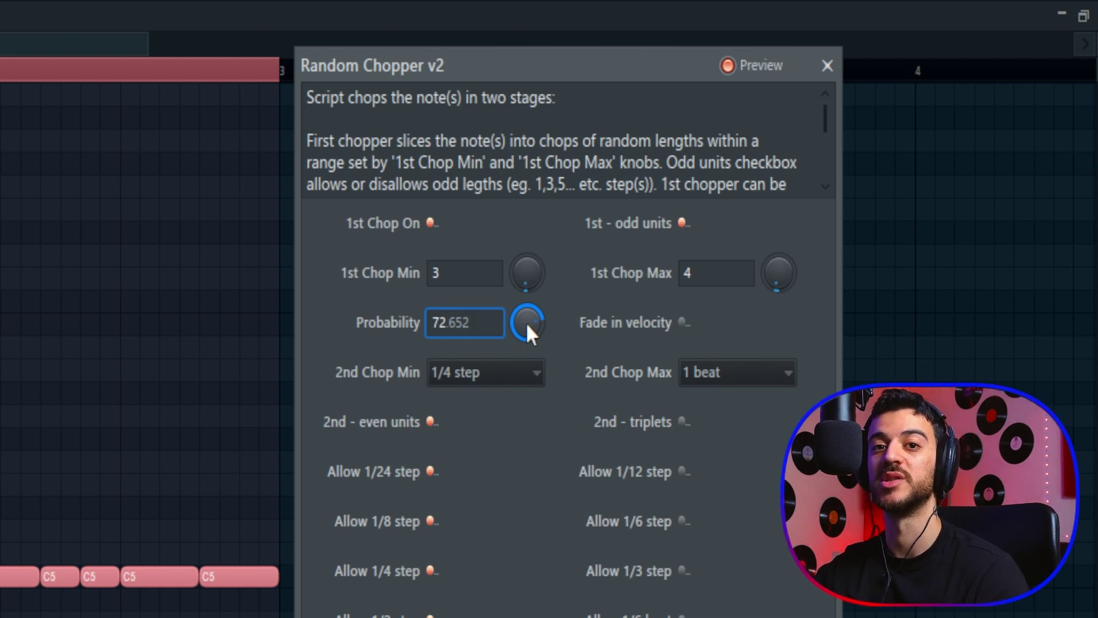
{"action": "left_click_drag", "start_coordinate": [527, 321], "coordinate": [527, 377]}
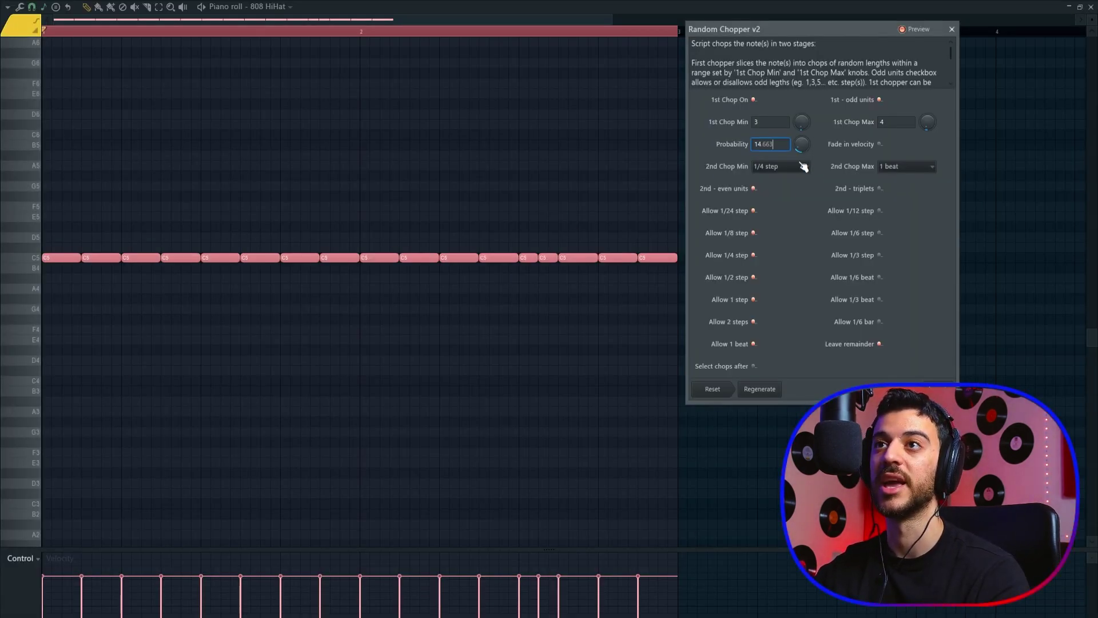
{"action": "mouse_move", "coordinate": [801, 147]}
{"action": "left_mouse_down"}
{"action": "mouse_move", "coordinate": [800, 132]}
{"action": "mouse_move", "coordinate": [800, 141]}
{"action": "left_mouse_up"}
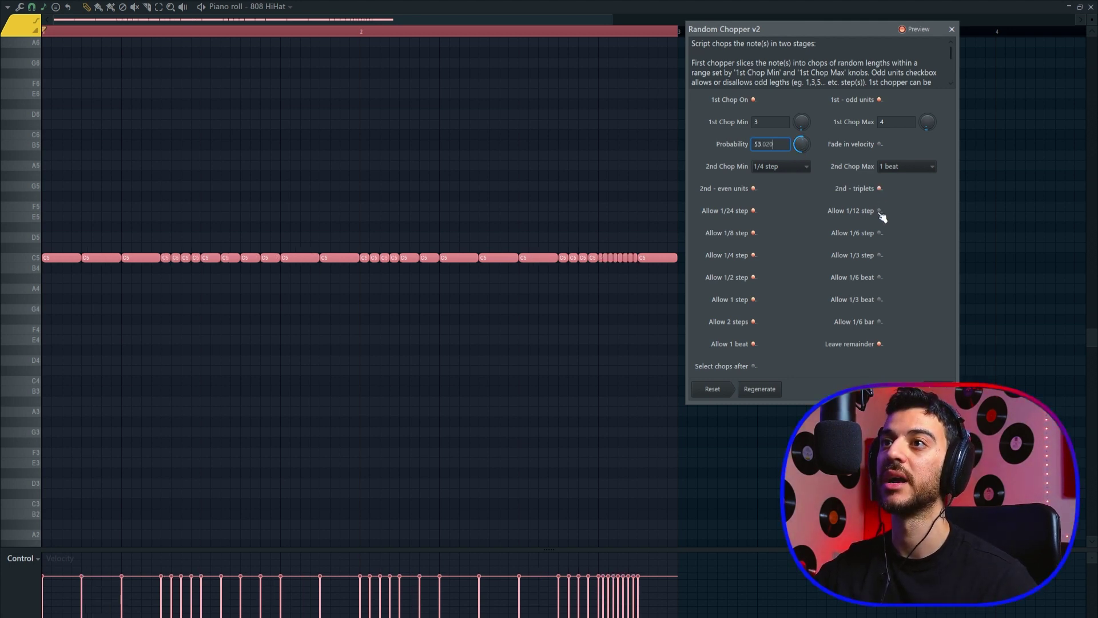
{"action": "left_click", "coordinate": [880, 189]}
{"action": "left_click", "coordinate": [880, 255]}
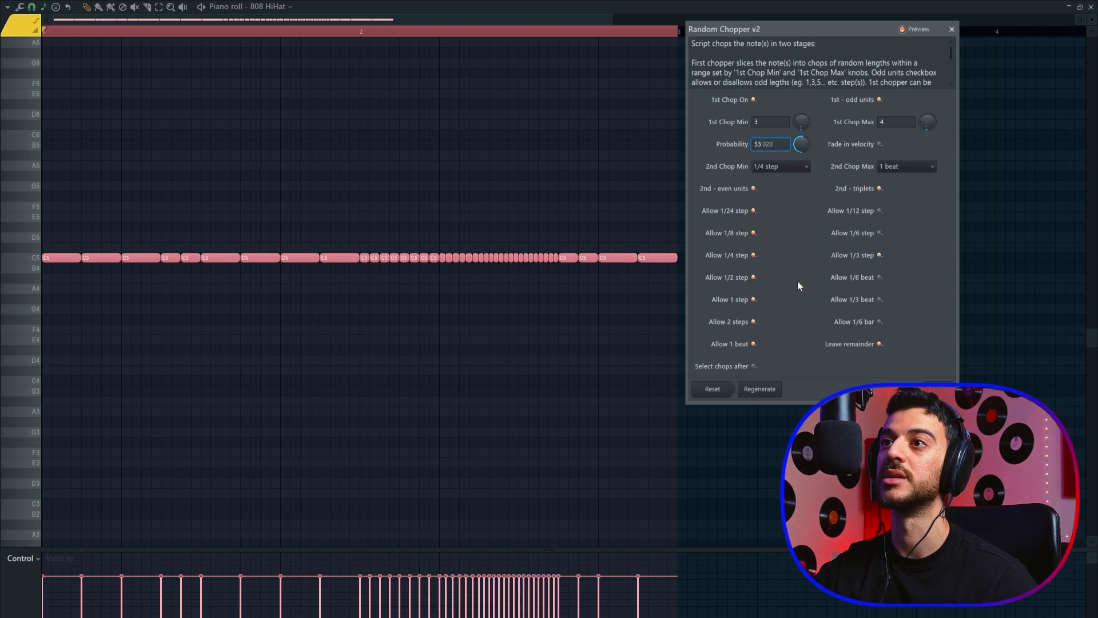
{"action": "key", "text": "space"}
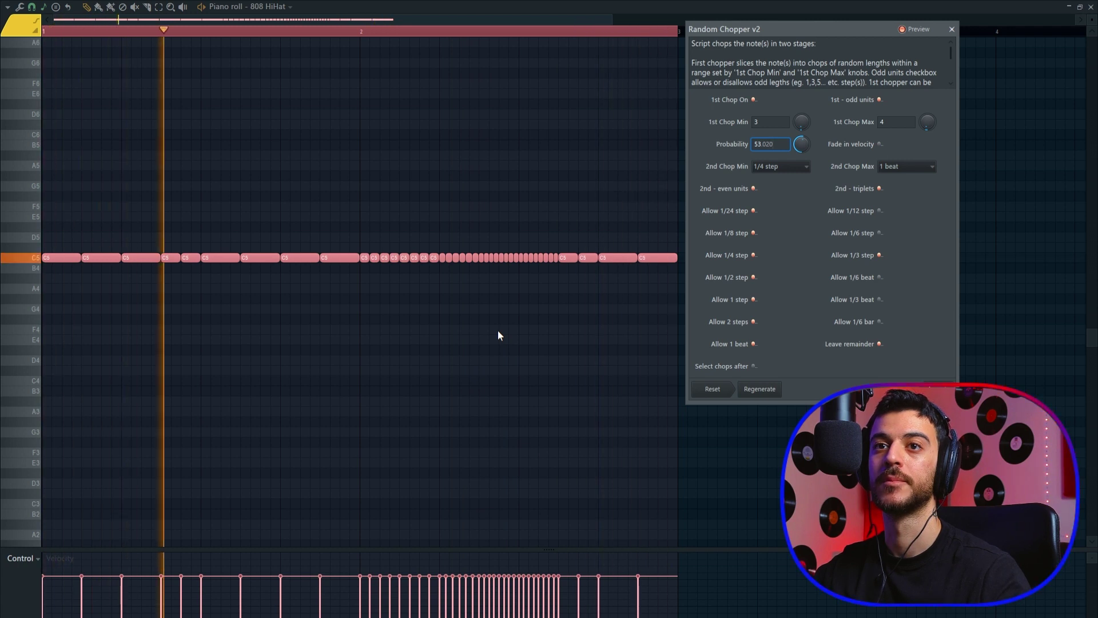
{"action": "key", "text": "space"}
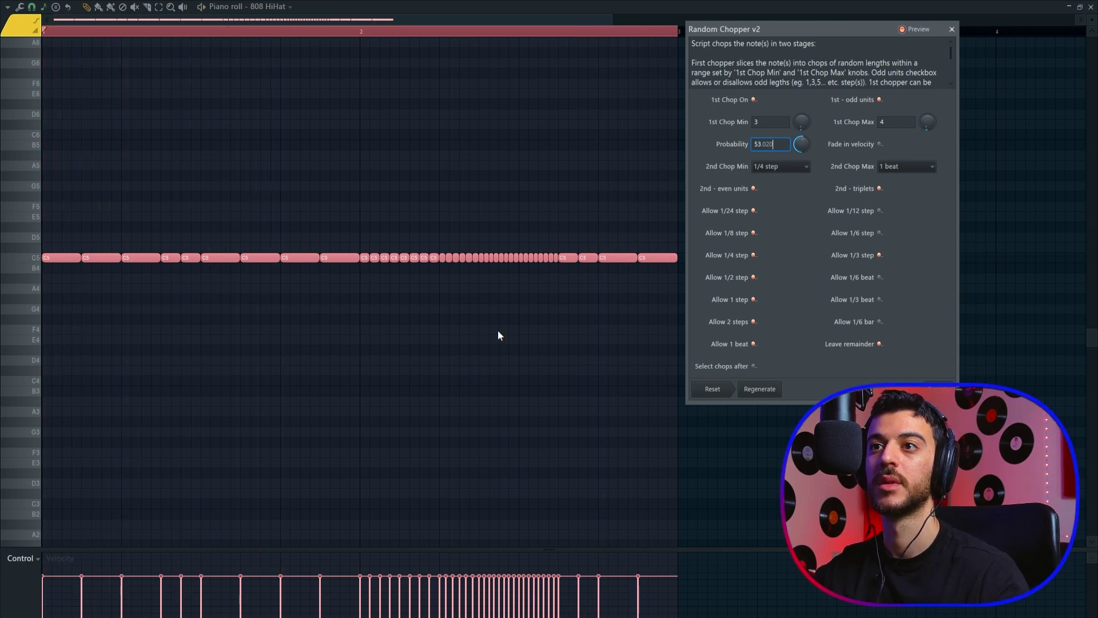
Regenerate the hi-hat chops twice, play them back, and leave Fade in velocity switched off
{"action": "left_click", "coordinate": [770, 393]}
{"action": "left_click", "coordinate": [770, 394]}
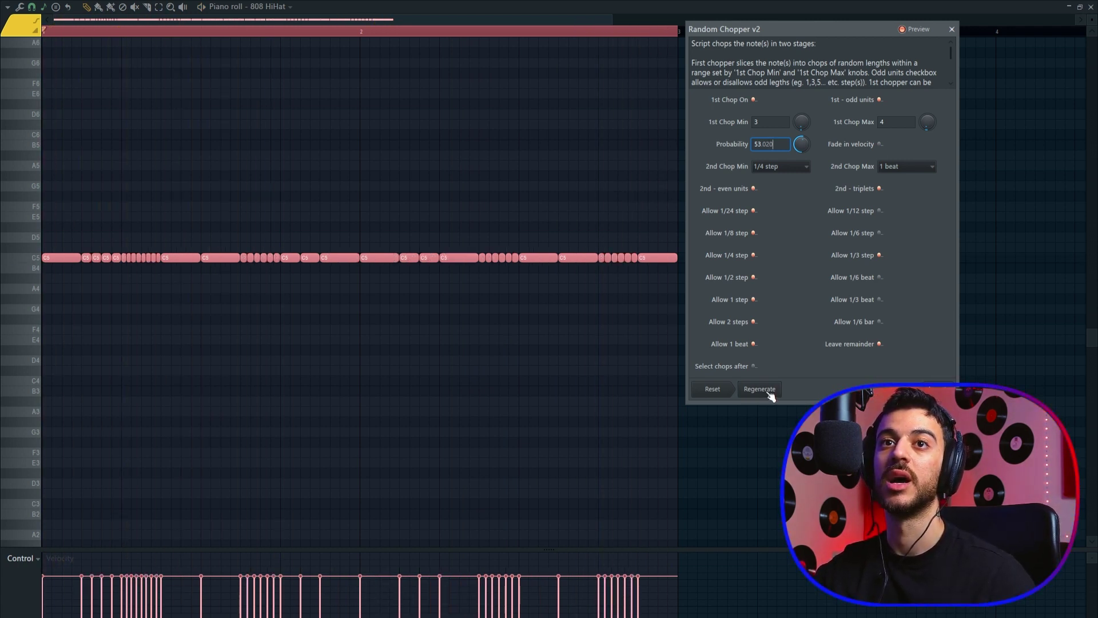
{"action": "key", "text": "space"}
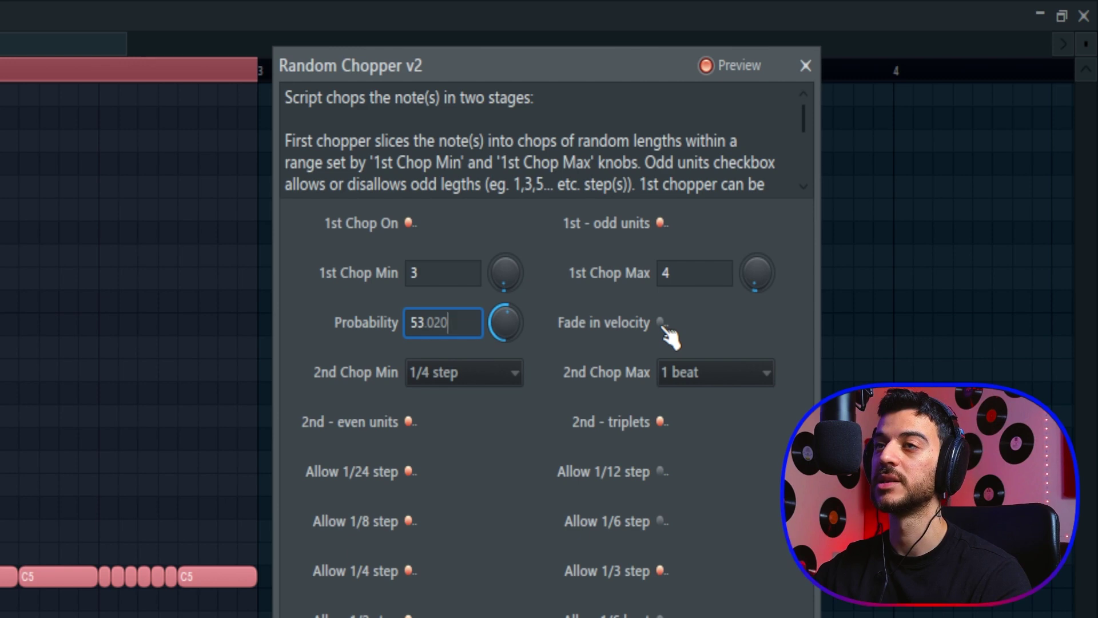
{"action": "left_click", "coordinate": [664, 325]}
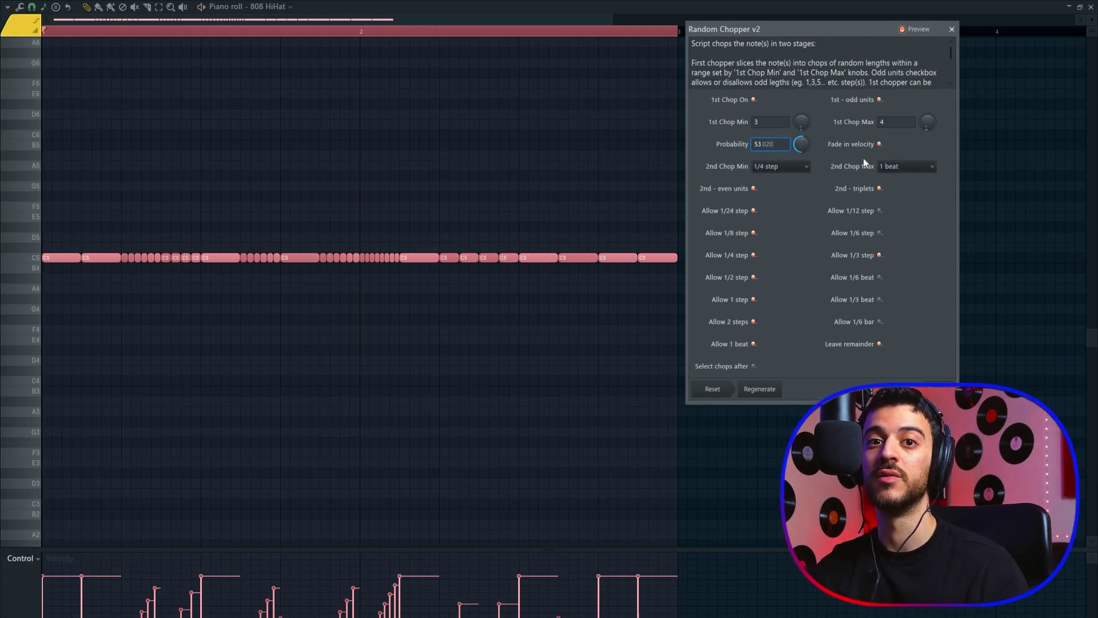
{"action": "left_click", "coordinate": [881, 145]}
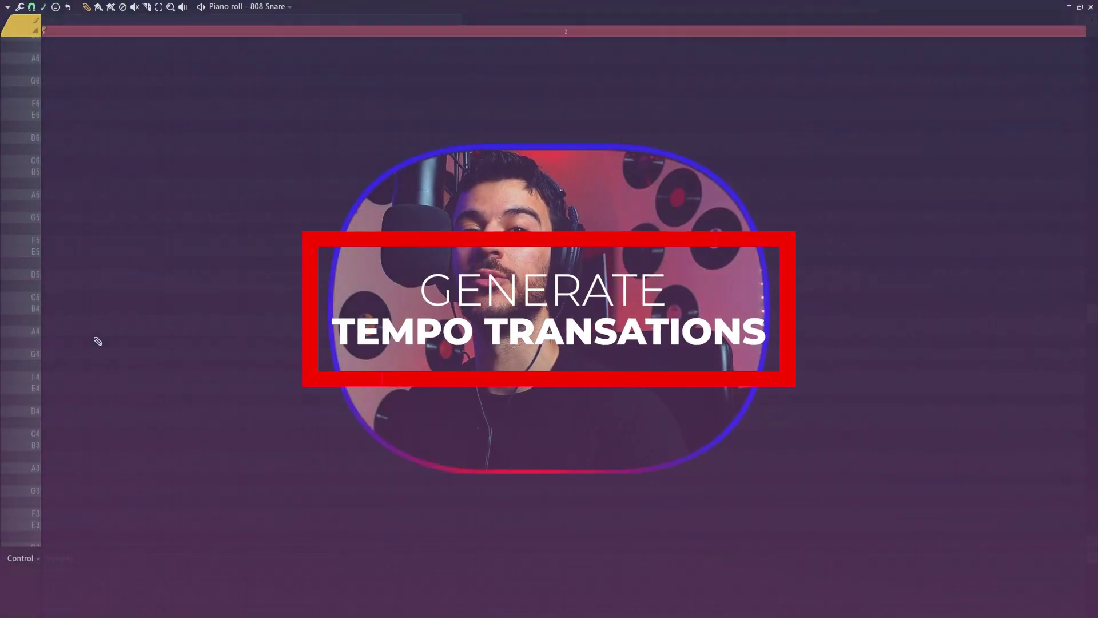
Zoom out the 808 Snare piano roll and run Generate tempo transition for a C5 roll
{"action": "scroll", "coordinate": [97, 341], "scroll_direction": "down", "scroll_amount": 4}
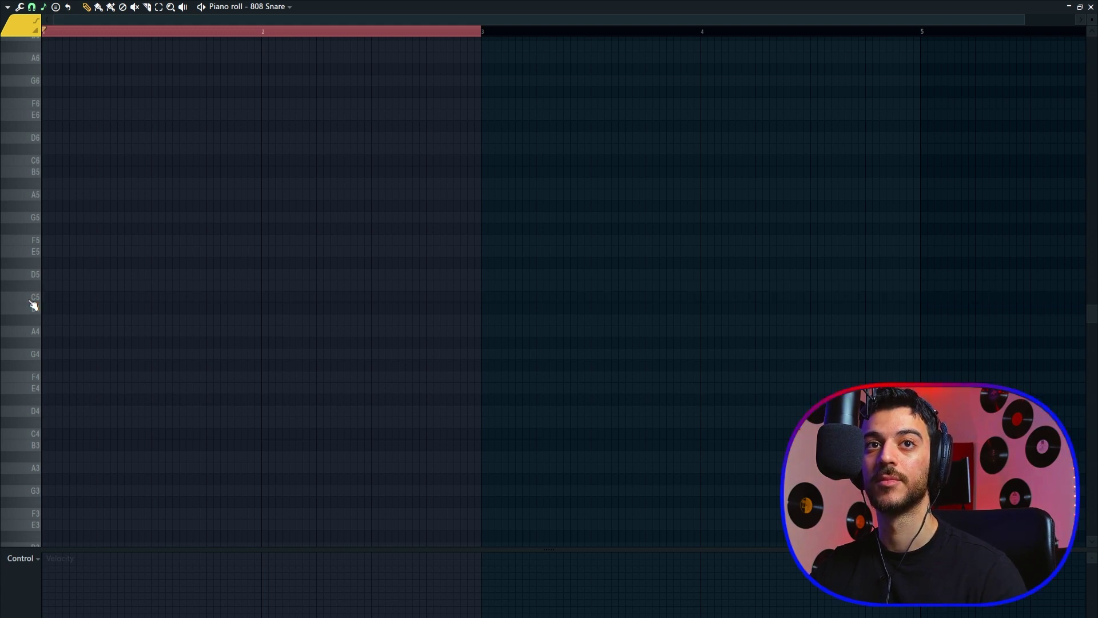
{"action": "left_click", "coordinate": [19, 6]}
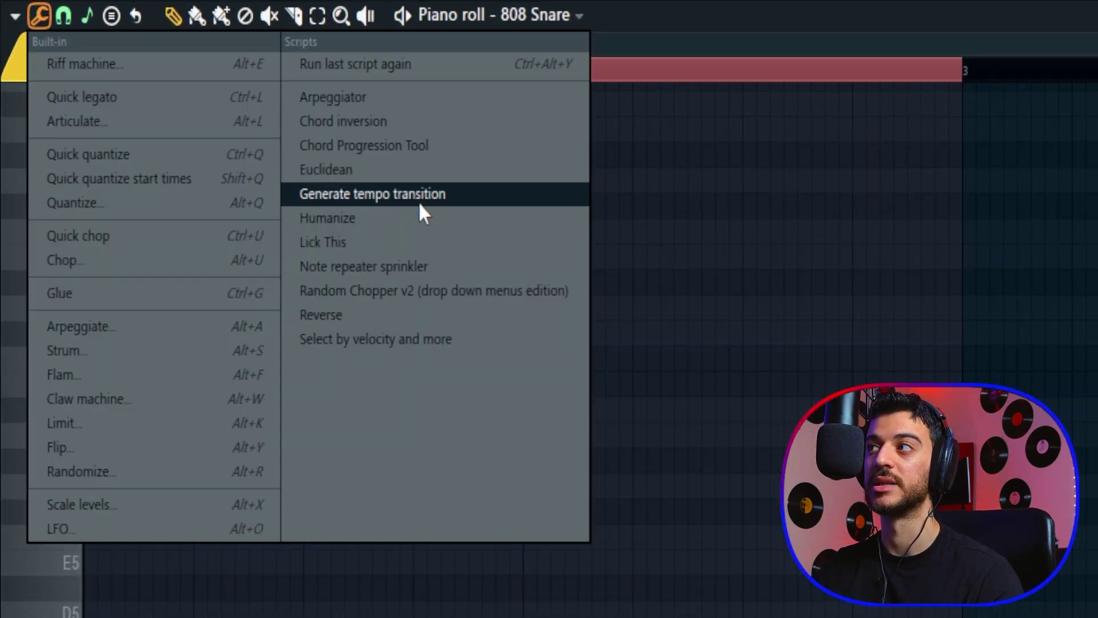
{"action": "left_click", "coordinate": [419, 200]}
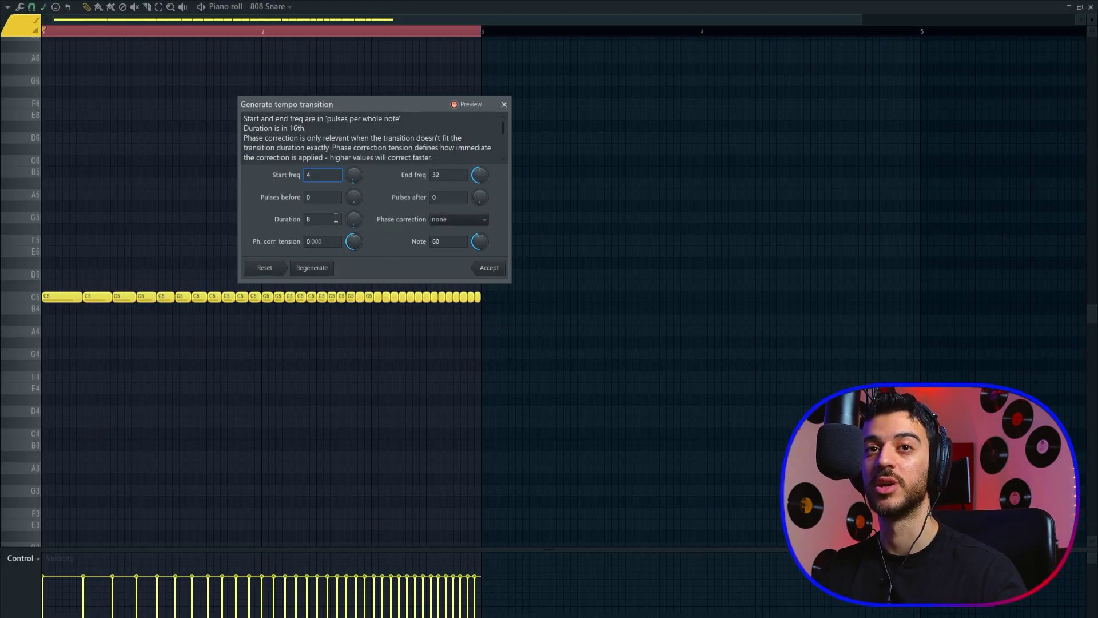
Play the snare roll, then give it Start freq 8, End freq 64 and Duration 8
{"action": "key", "text": "space"}
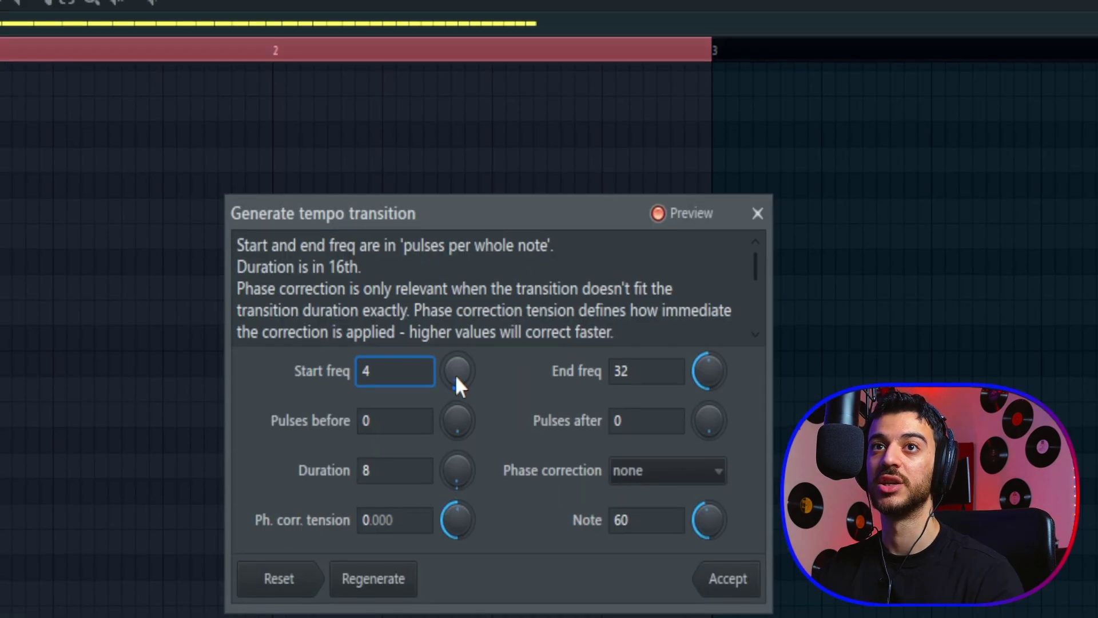
{"action": "left_click_drag", "start_coordinate": [354, 174], "coordinate": [353, 169]}
{"action": "left_click_drag", "start_coordinate": [456, 396], "coordinate": [455, 394]}
{"action": "left_click_drag", "start_coordinate": [708, 394], "coordinate": [708, 391]}
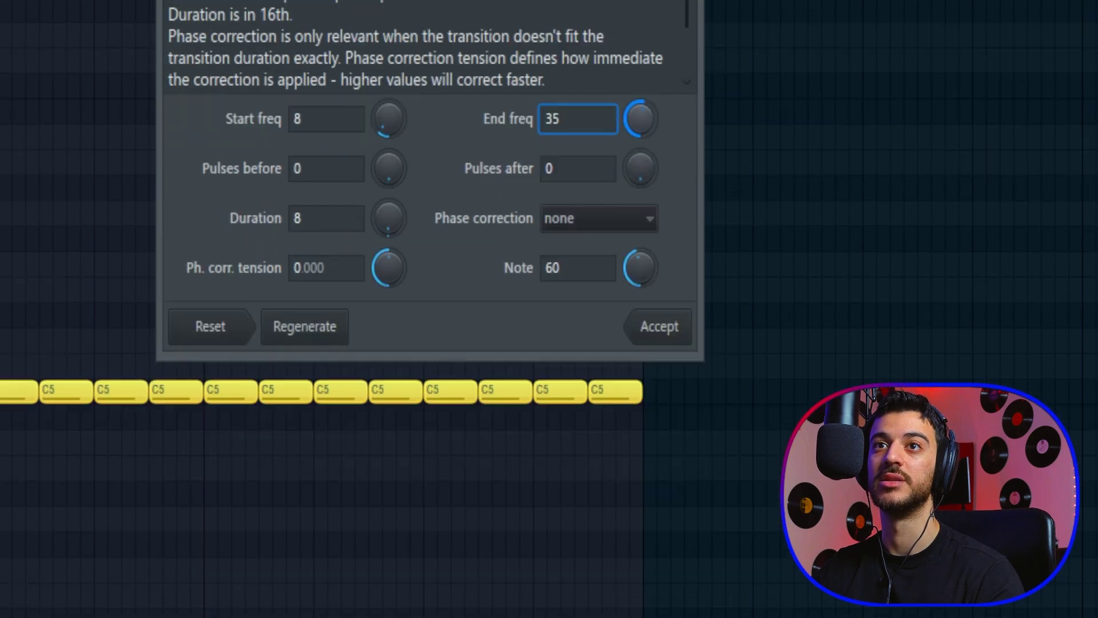
{"action": "type", "text": "64"}
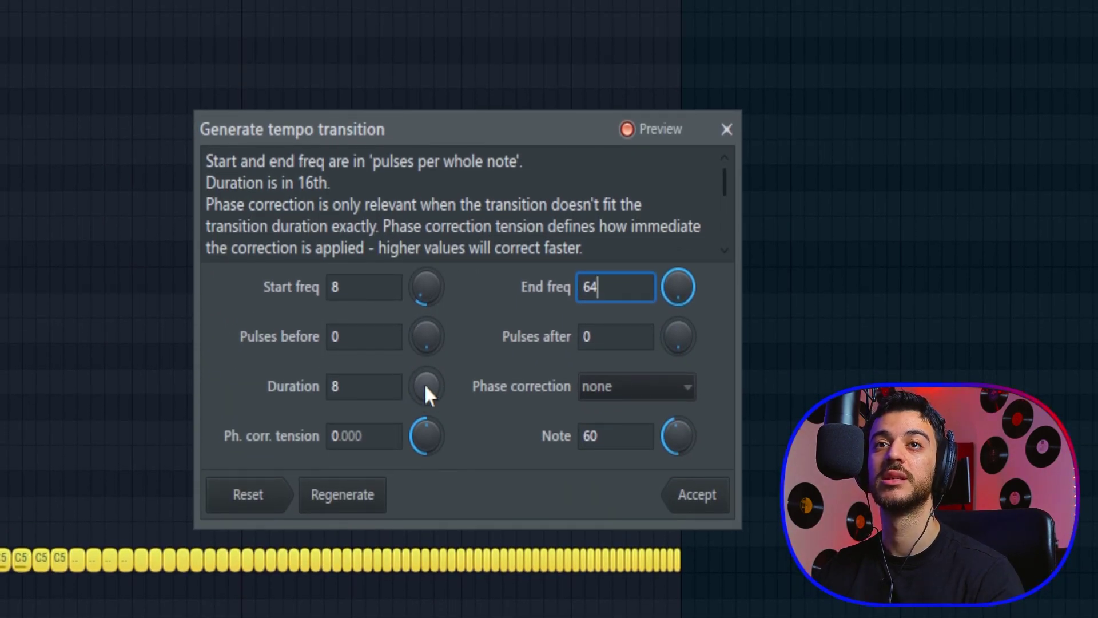
{"action": "left_click_drag", "start_coordinate": [427, 393], "coordinate": [427, 381]}
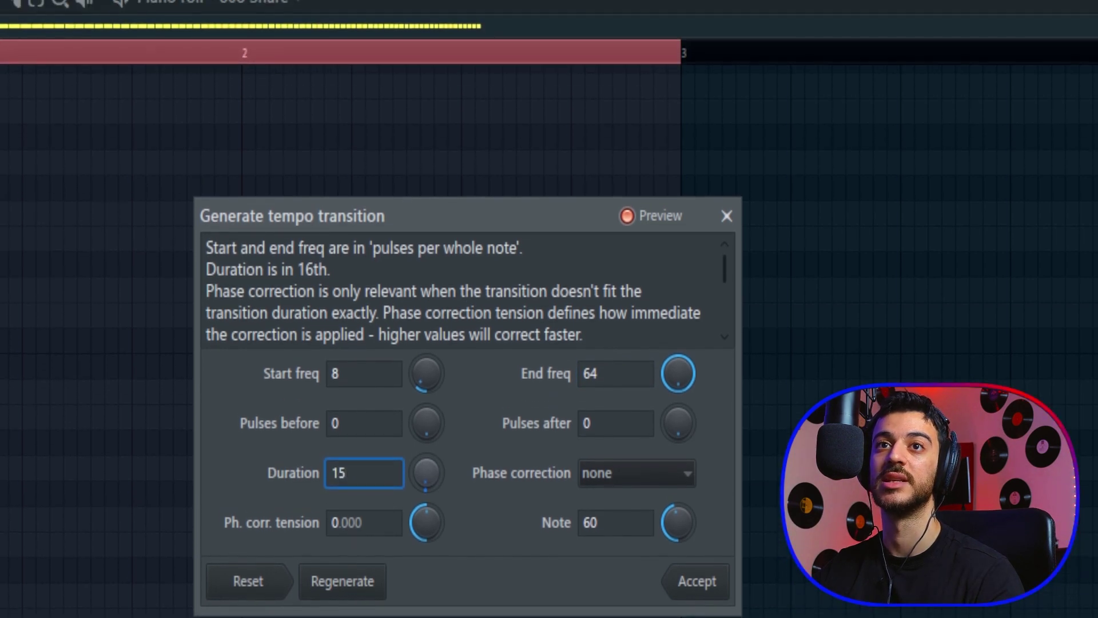
{"action": "left_click_drag", "start_coordinate": [427, 472], "coordinate": [427, 470]}
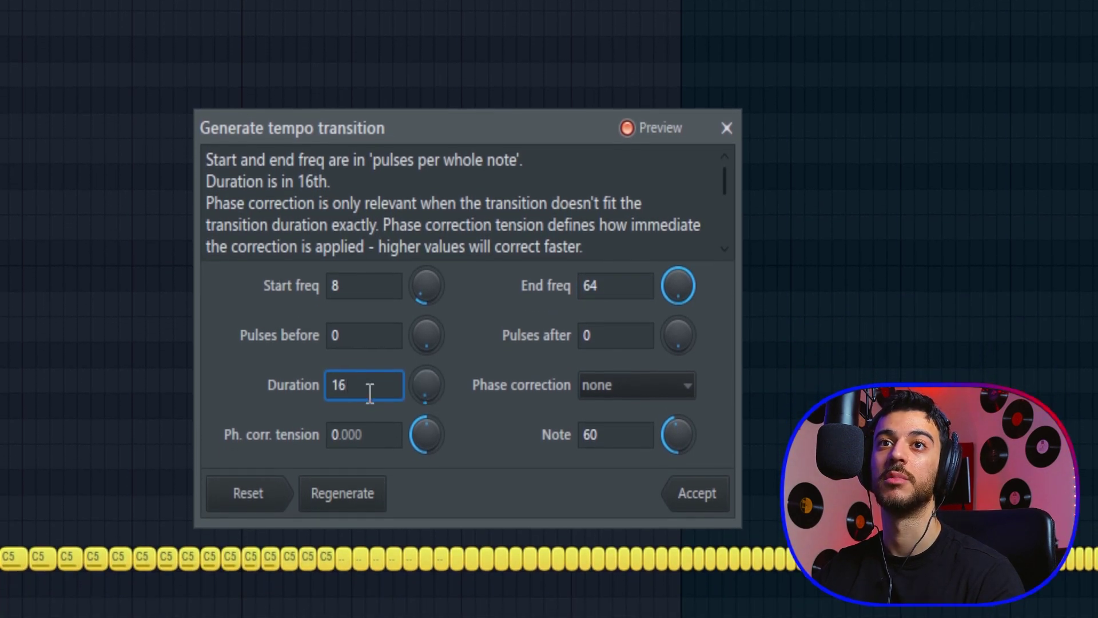
{"action": "left_click_drag", "start_coordinate": [368, 389], "coordinate": [289, 394]}
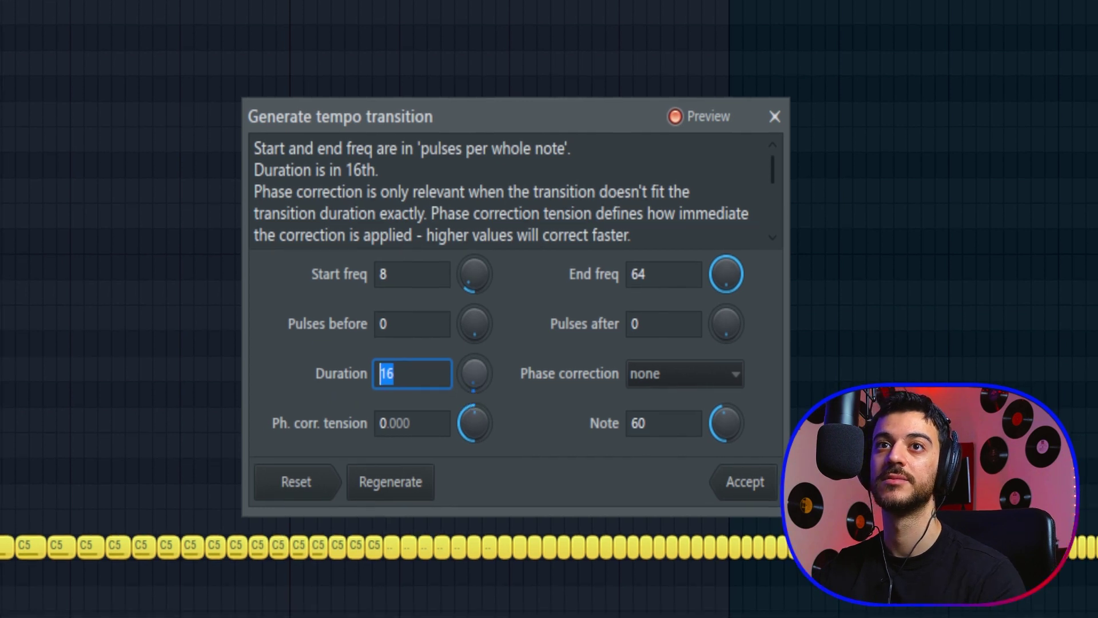
{"action": "type", "text": "8"}
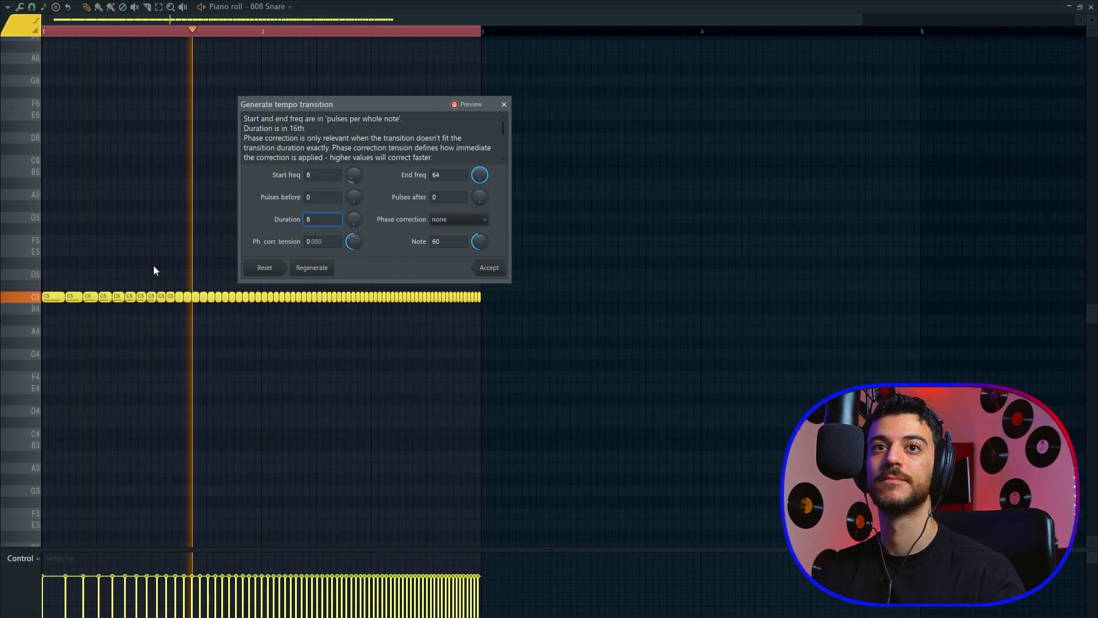